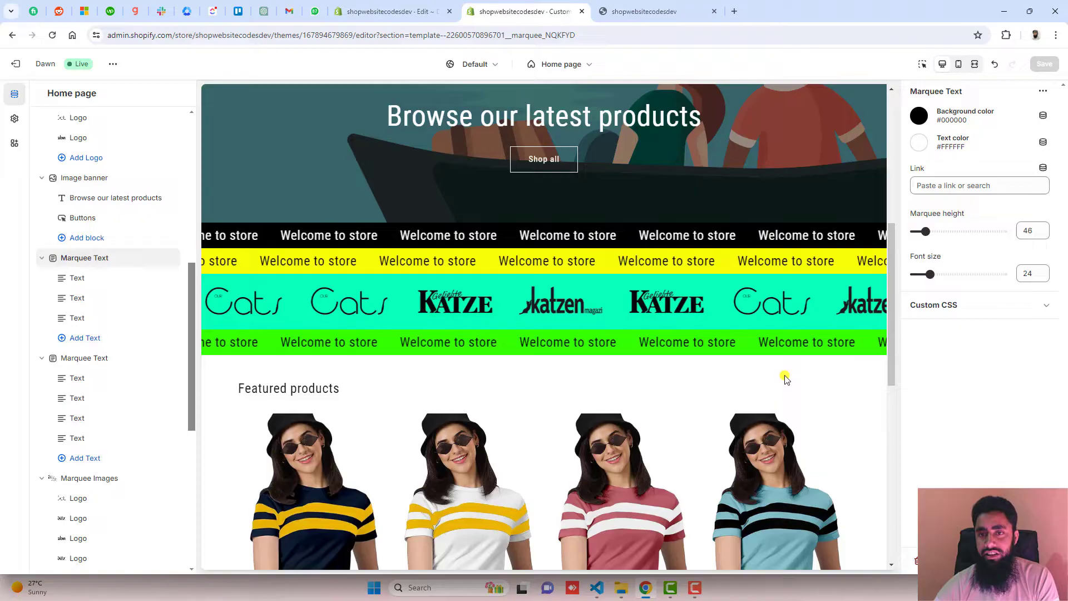
scroll(784, 376, up, 5)
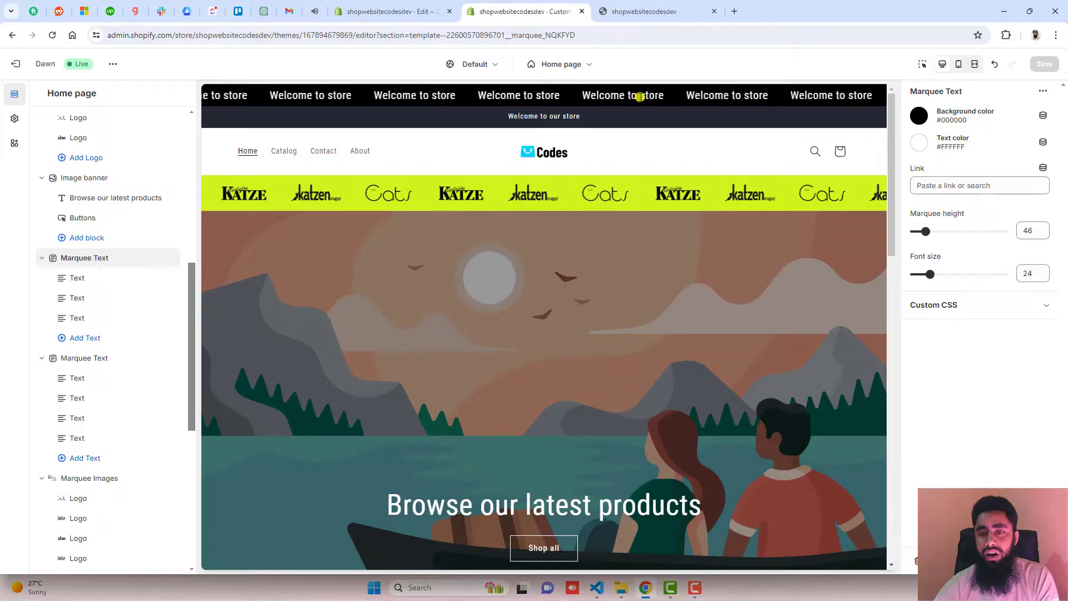
scroll(634, 334, down, 8)
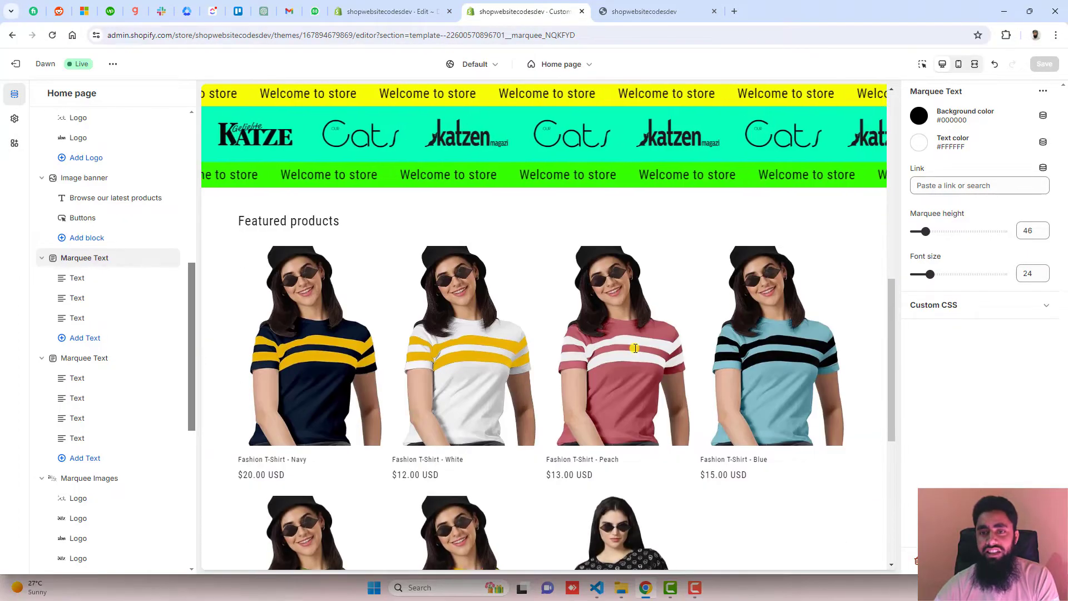
scroll(635, 349, up, 3)
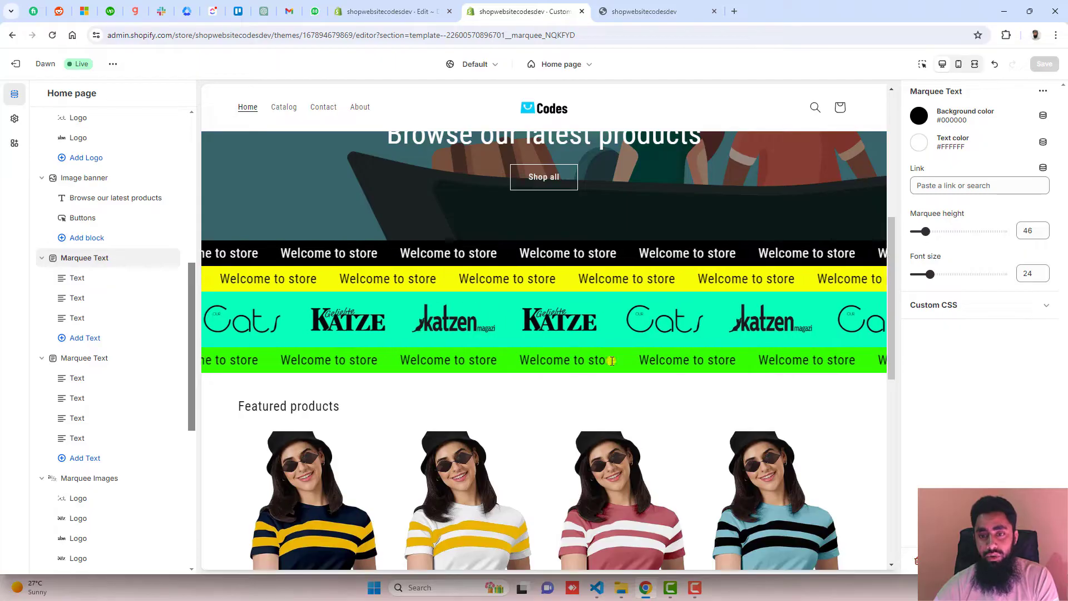
Remove the black, yellow, logo and green marquee sections from the homepage sidebar.
click(157, 260)
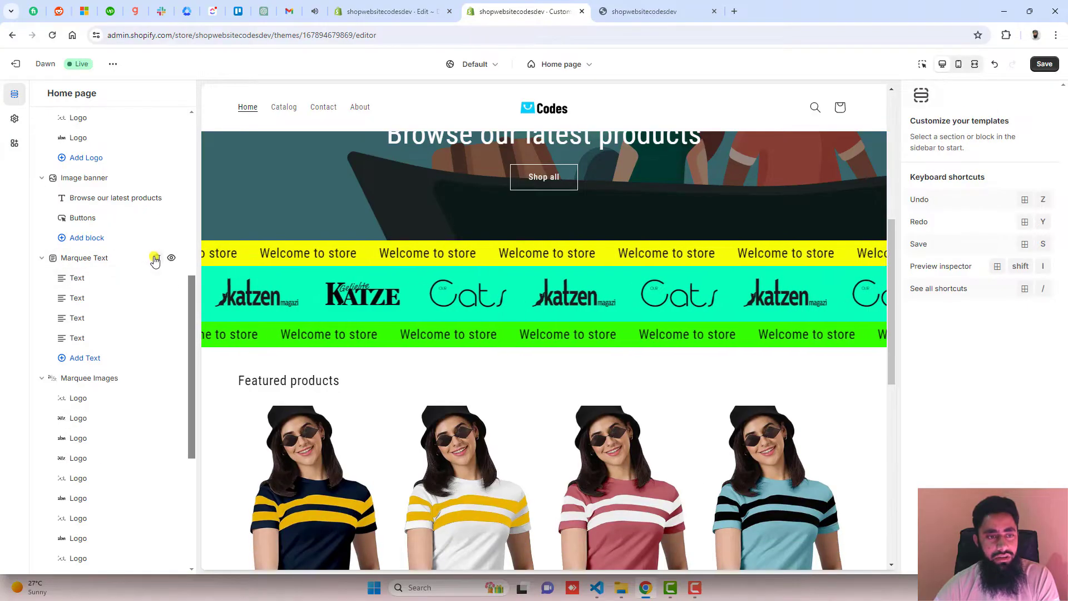
click(157, 261)
click(157, 257)
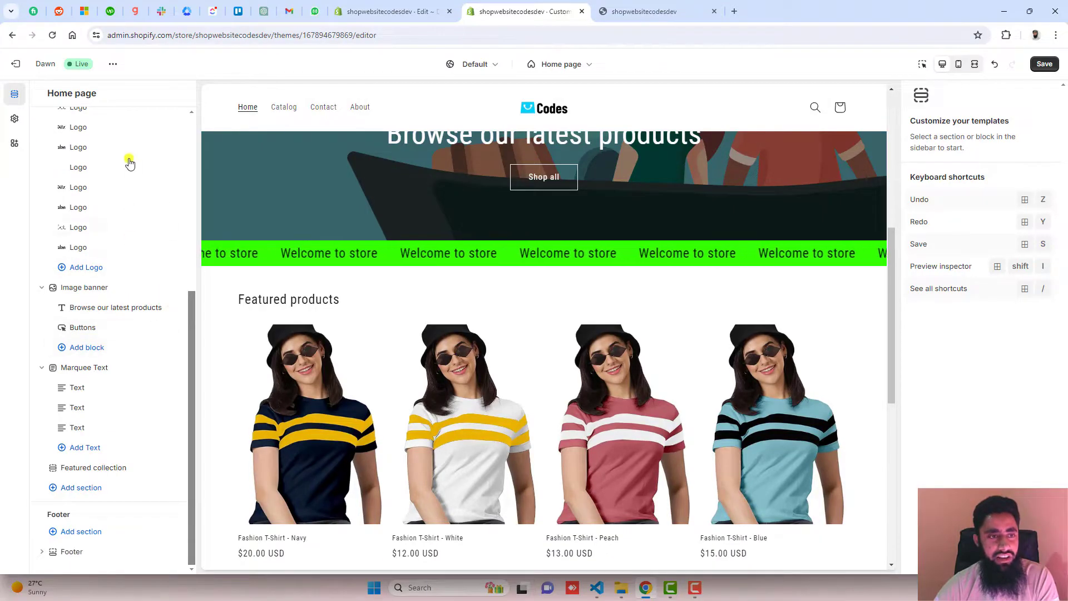
scroll(129, 161, up, 5)
scroll(136, 291, down, 3)
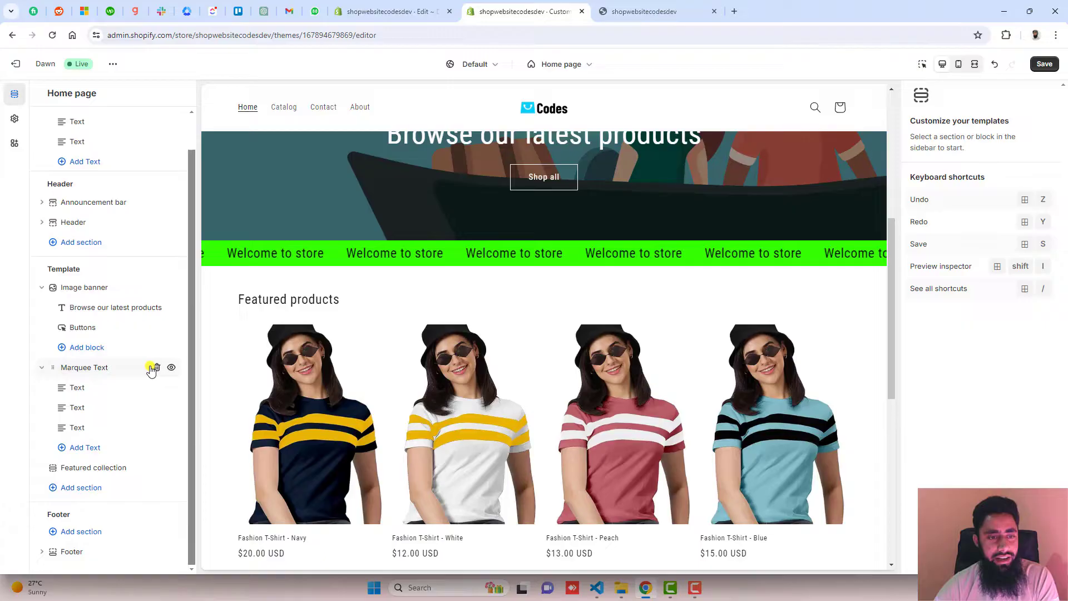
click(154, 367)
scroll(674, 353, up, 5)
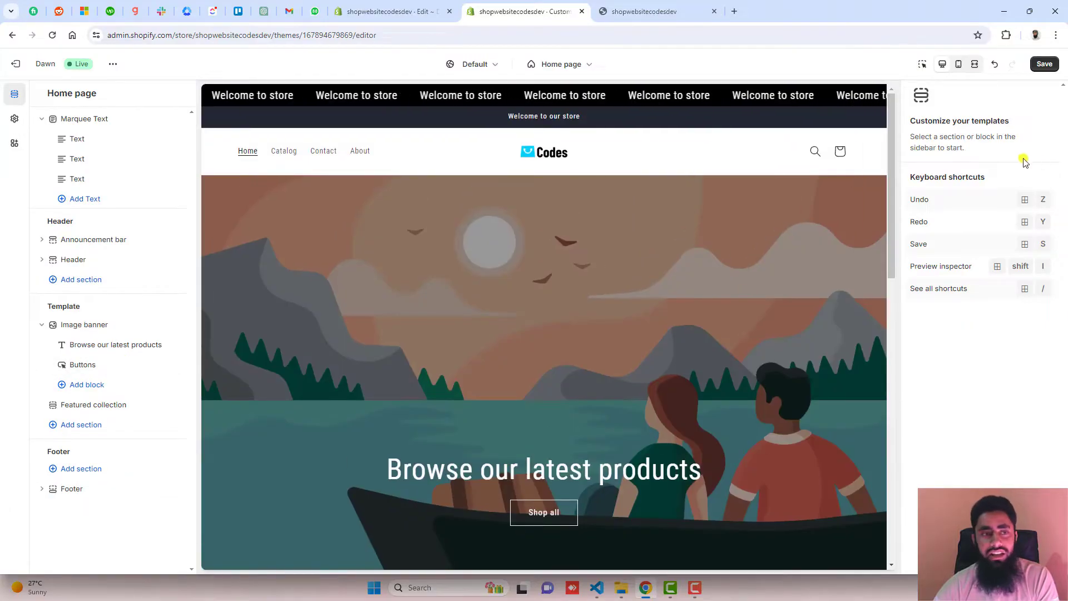
Save the homepage, then delete marquee.liquid and marquee-images.liquid from Dawn's code.
click(1044, 64)
click(386, 11)
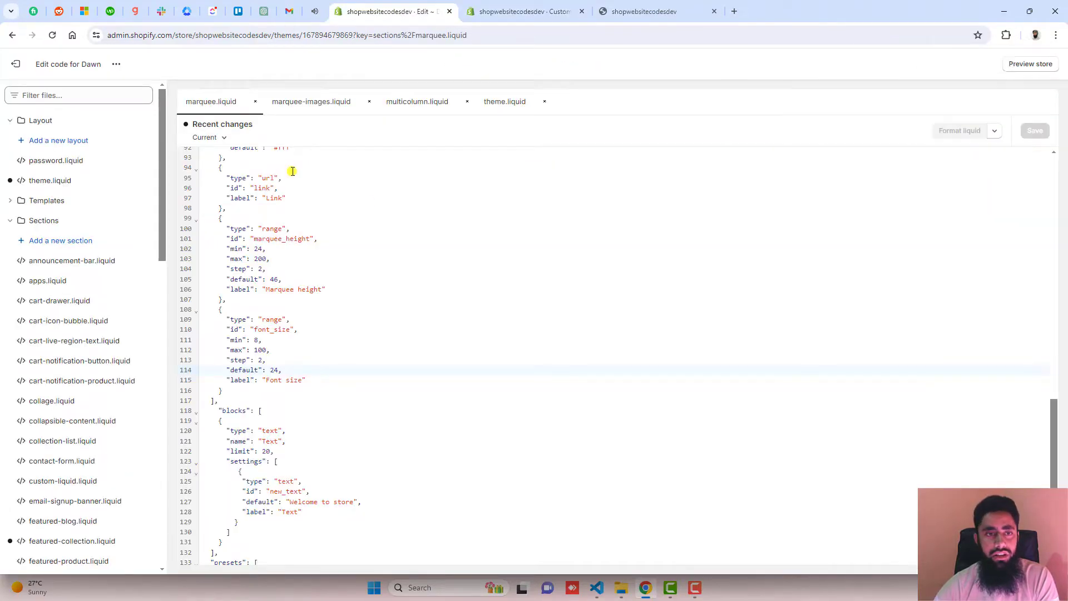
text(marq)
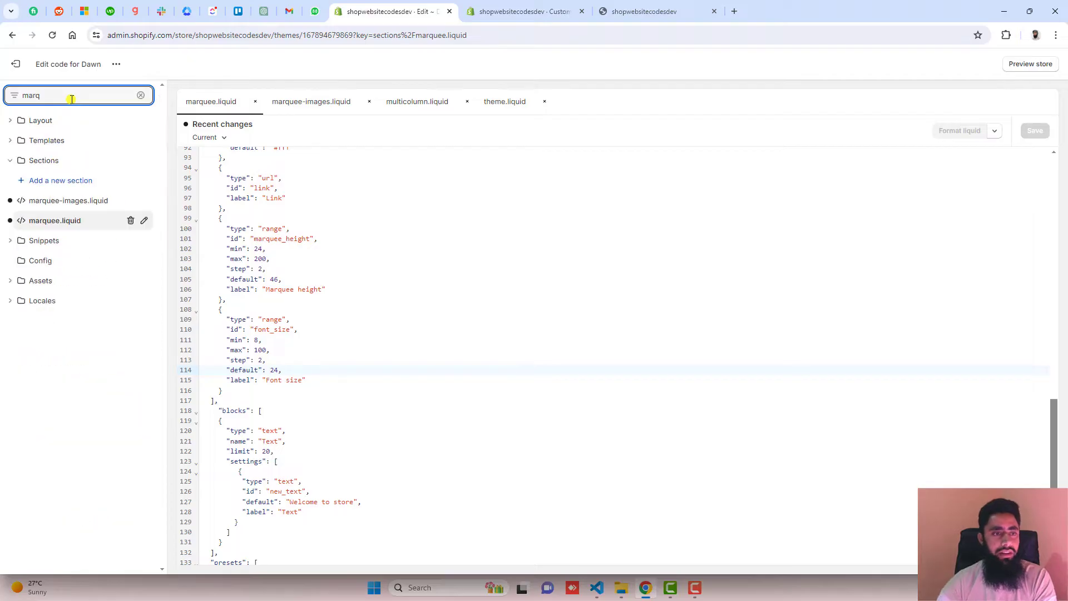
click(131, 221)
click(671, 352)
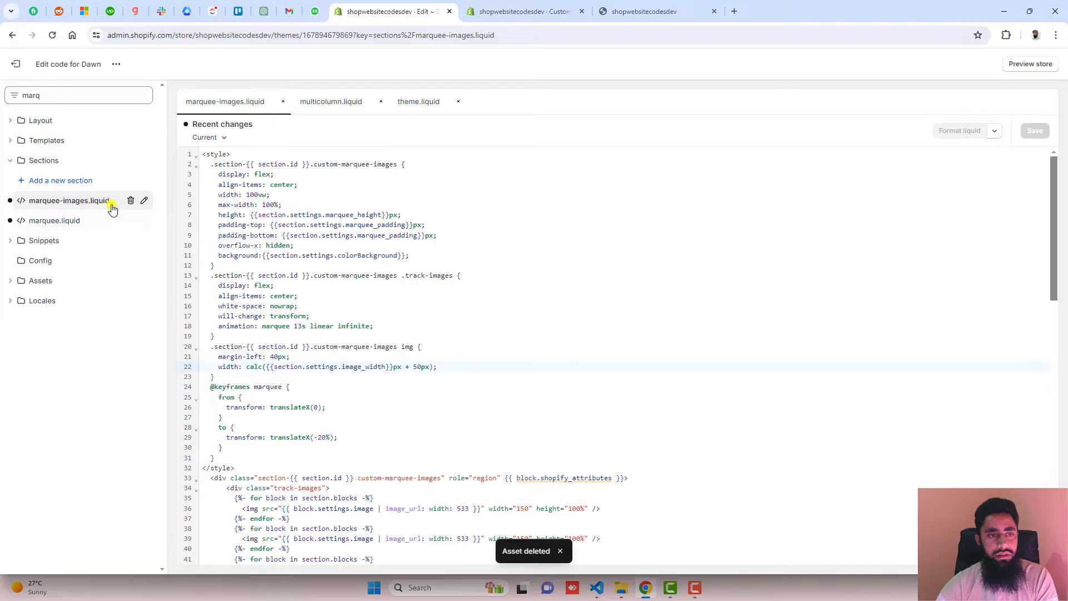
click(130, 201)
click(673, 351)
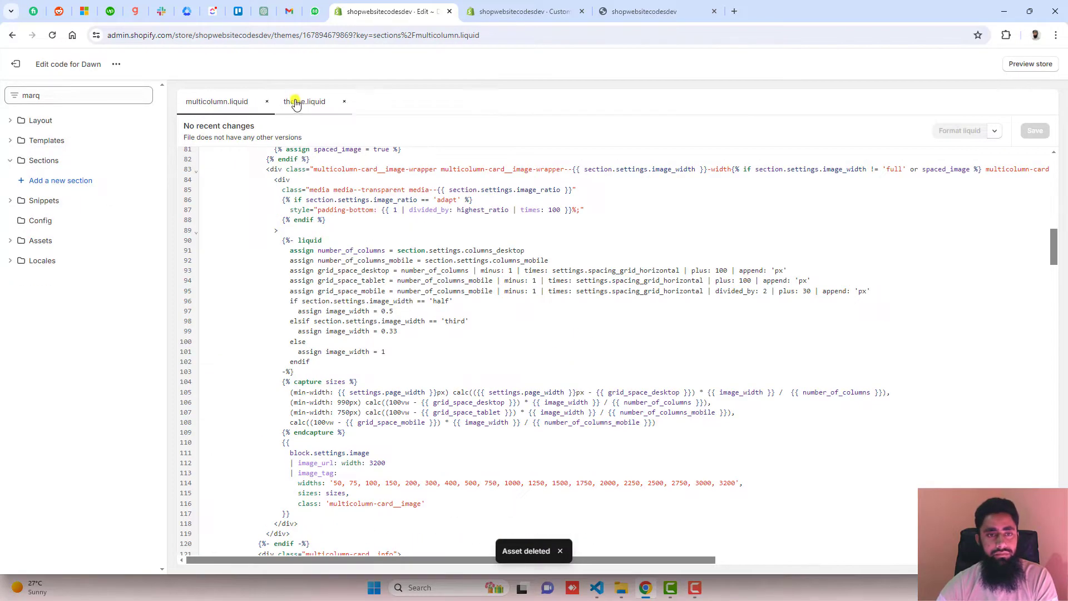
Remove the marquee section include from theme.liquid, save it, and return to Themes.
click(296, 102)
key(BackSpace)
key(ctrl+s)
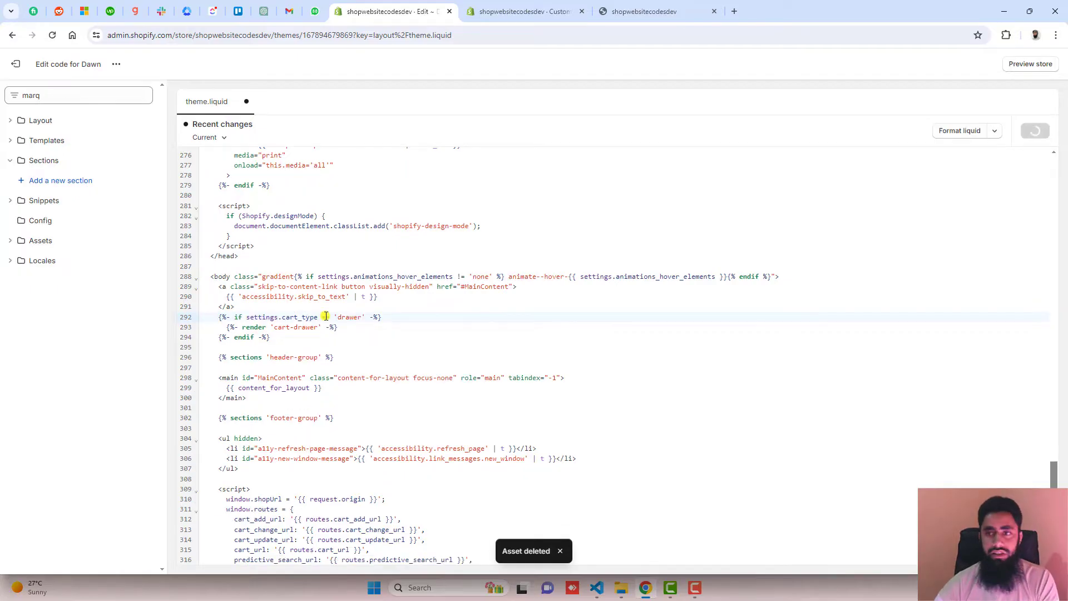
click(247, 101)
click(16, 64)
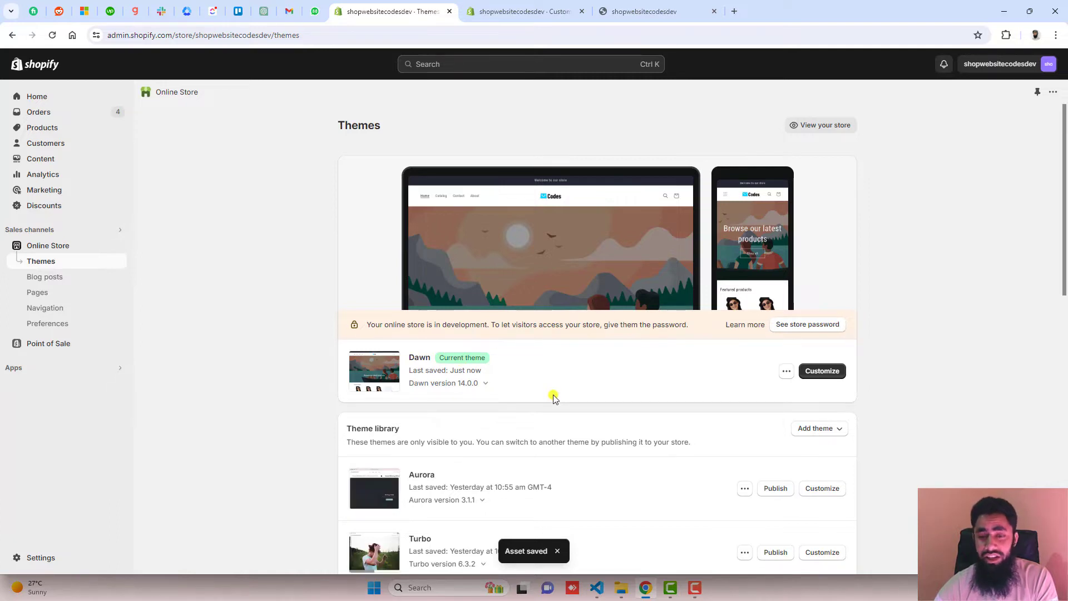
Reopen Dawn's Edit code view with the Layout and Templates folders collapsed.
click(786, 370)
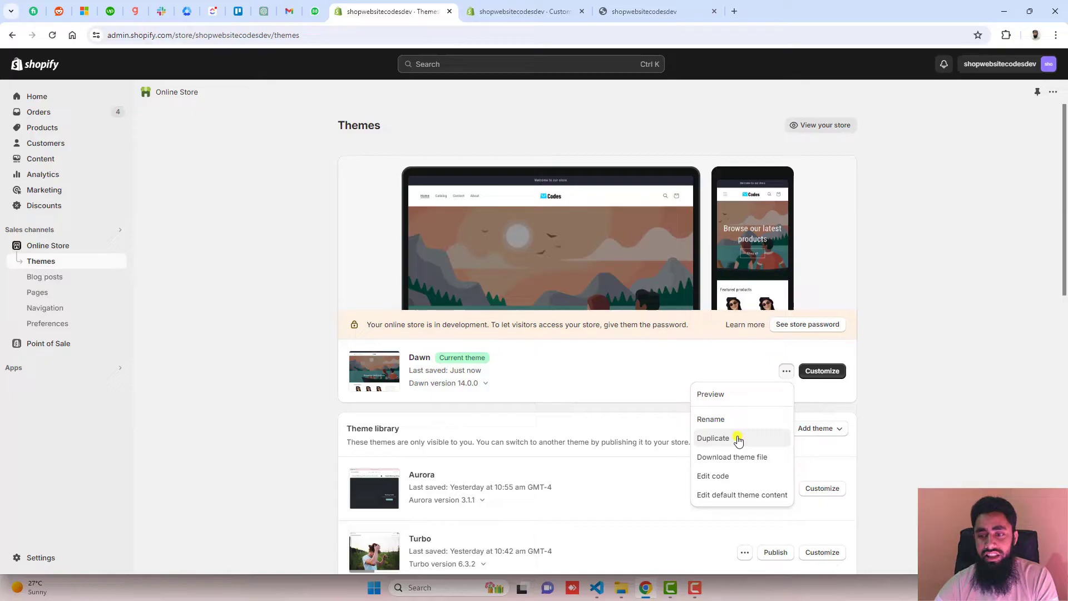
click(712, 475)
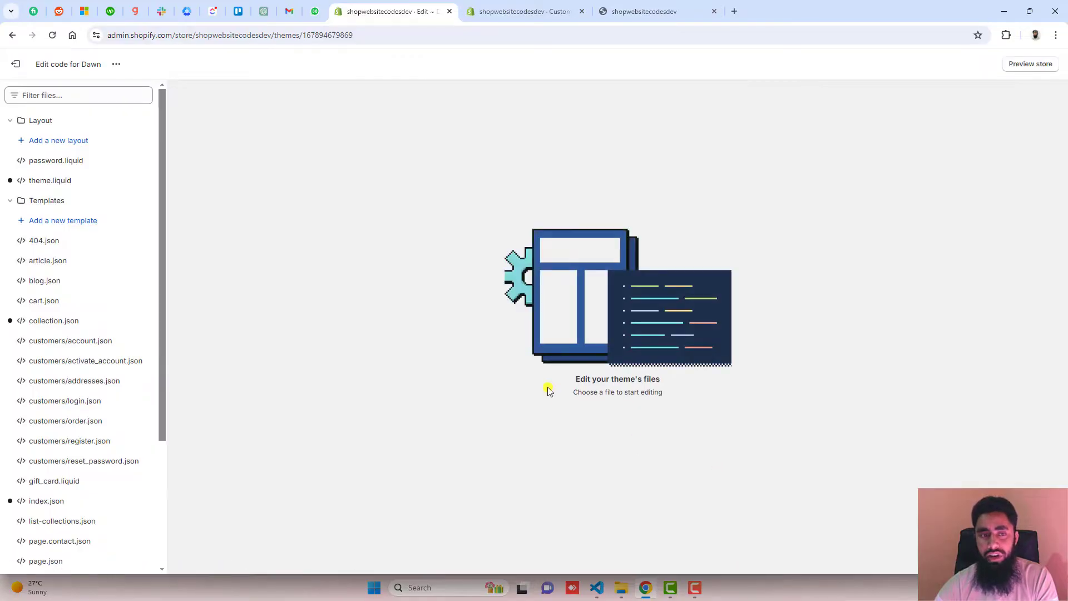
click(41, 120)
click(46, 141)
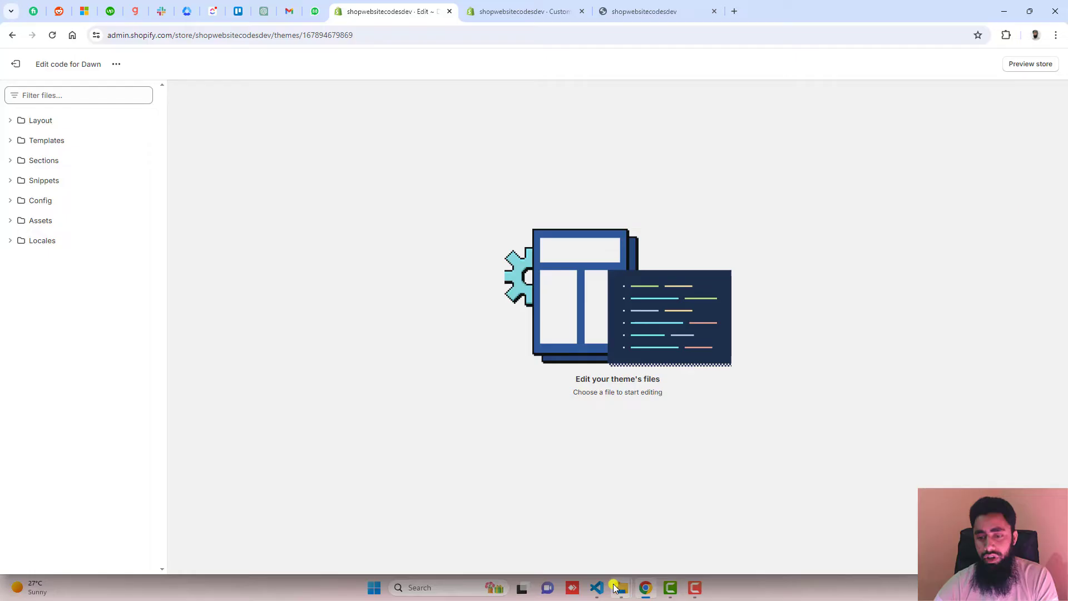
View documentation.txt from the marquee-section folder and select the word marquee.
mouse_move(621, 588)
click(439, 530)
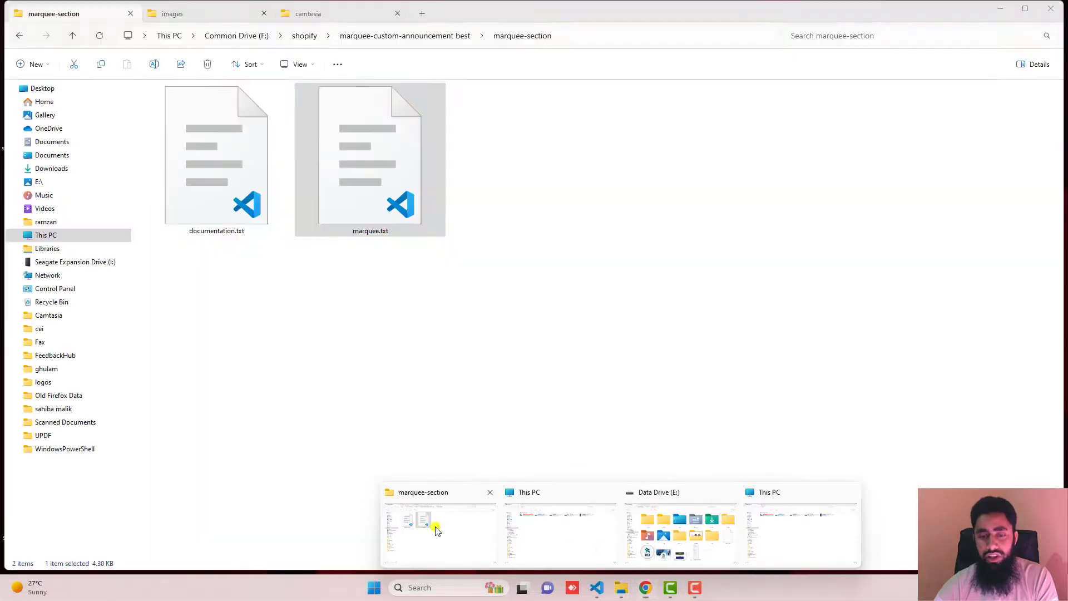
click(217, 158)
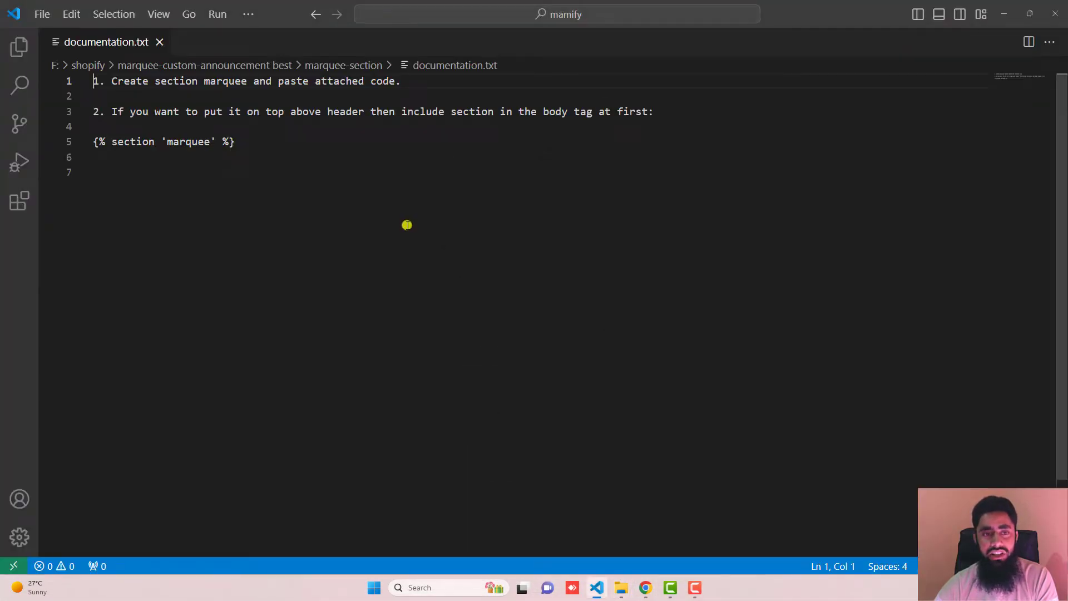
double_click(224, 82)
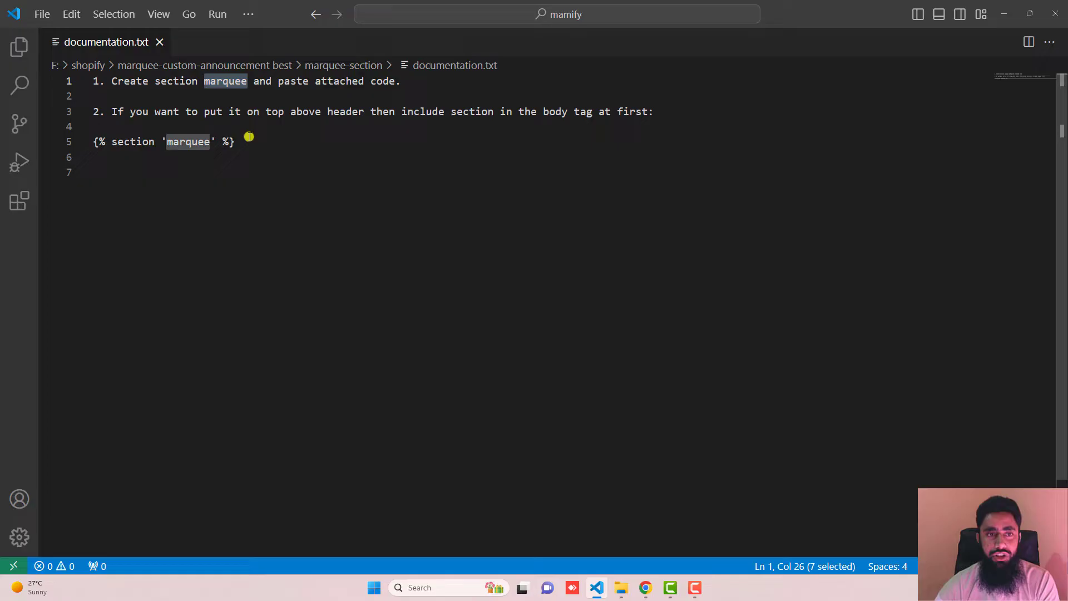
Create a new Sections file named marquee and empty its default schema code.
click(645, 587)
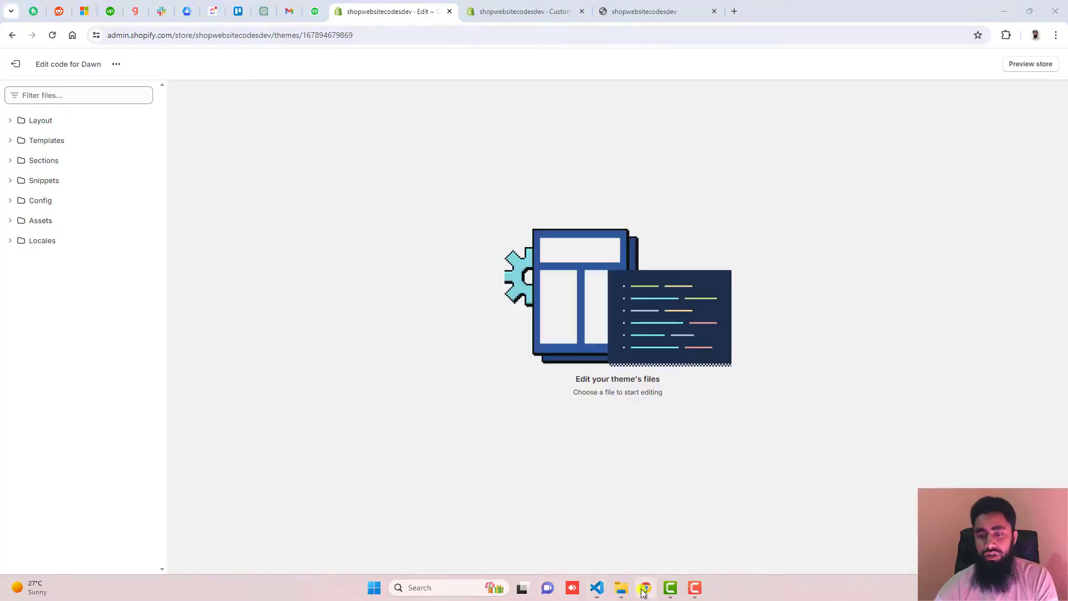
click(62, 163)
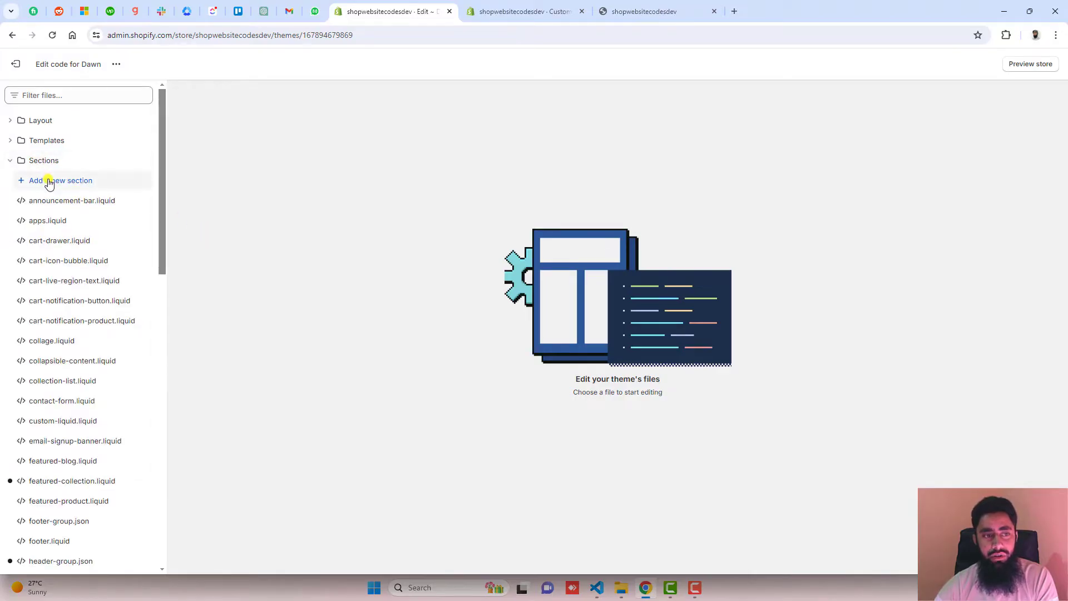
click(49, 183)
click(544, 334)
text(marquee)
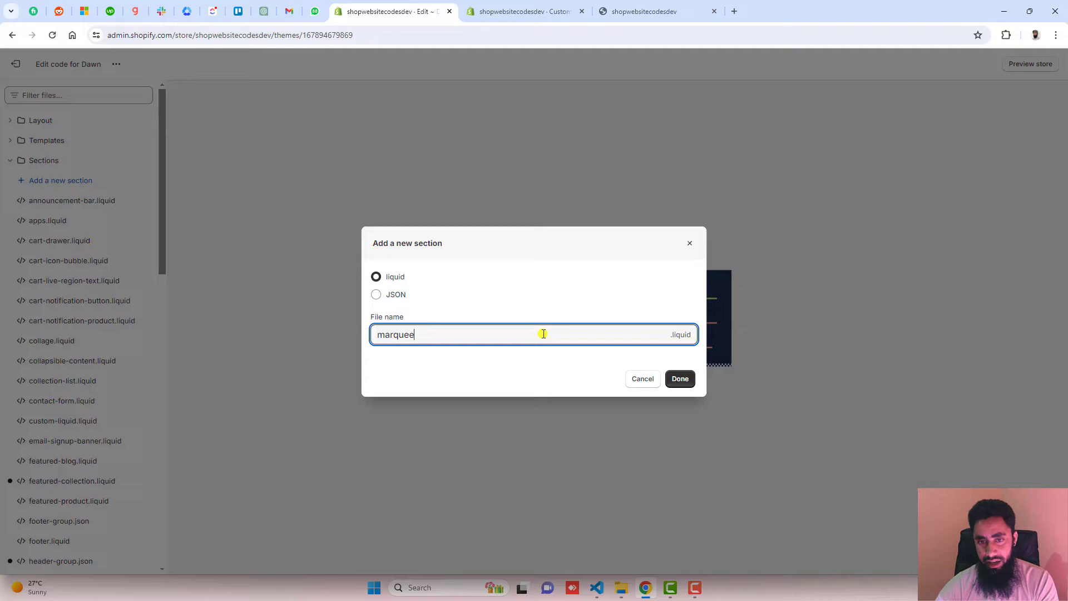
click(680, 379)
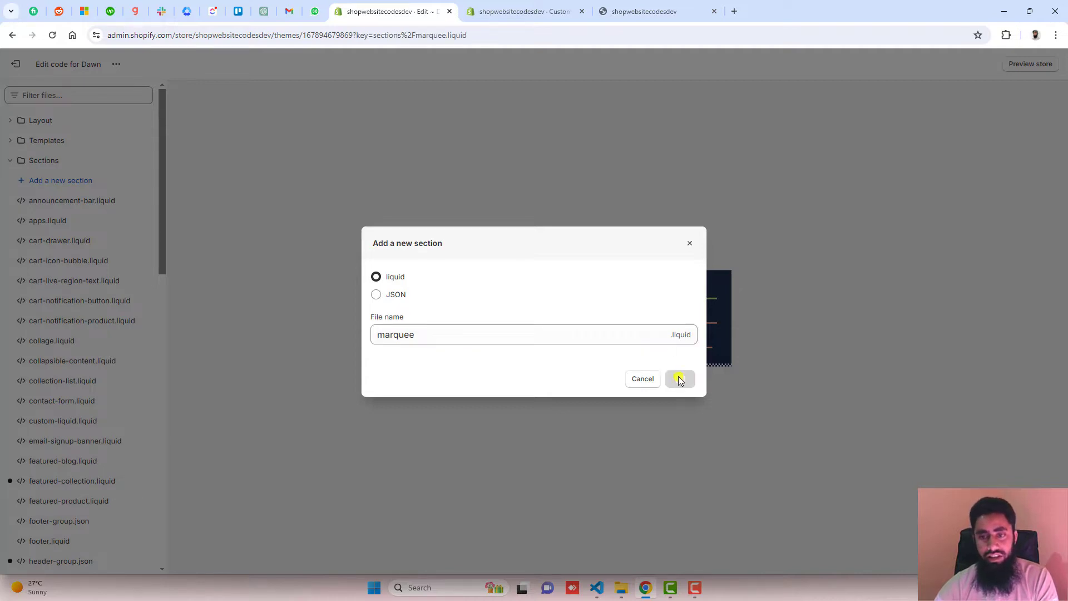
key(ctrl+a)
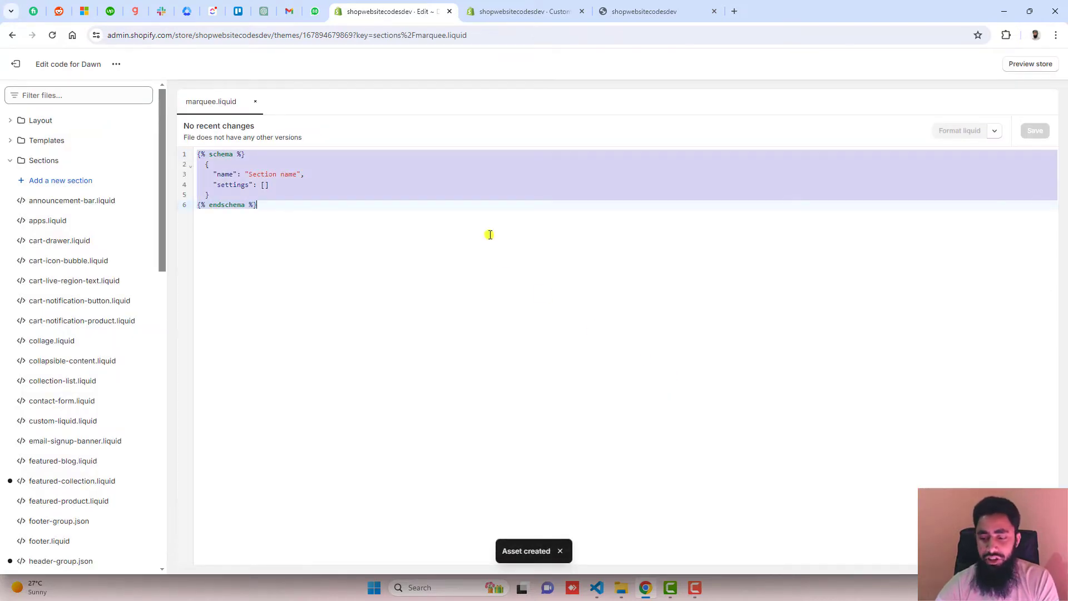
key(BackSpace)
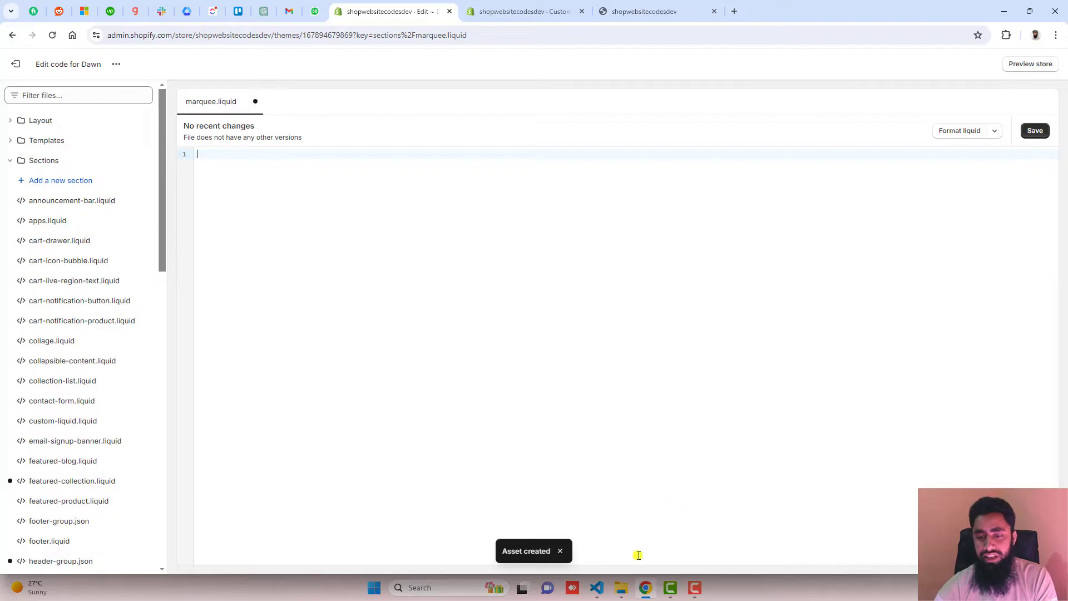
mouse_move(621, 588)
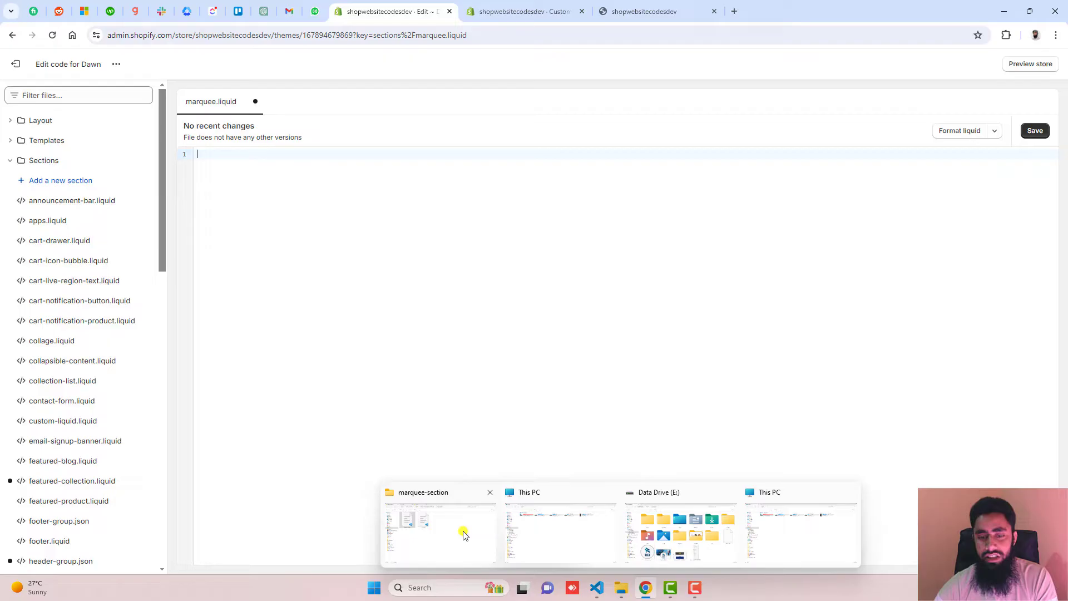
Paste the code from marquee.txt into marquee.liquid in Shopify.
click(439, 525)
double_click(393, 182)
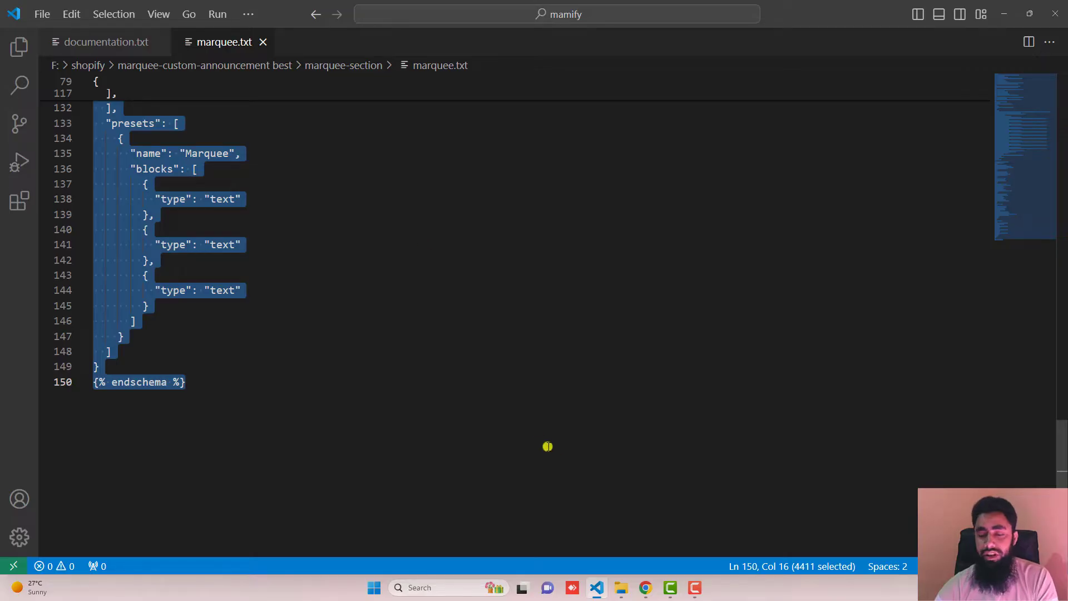
click(645, 588)
key(ctrl+v)
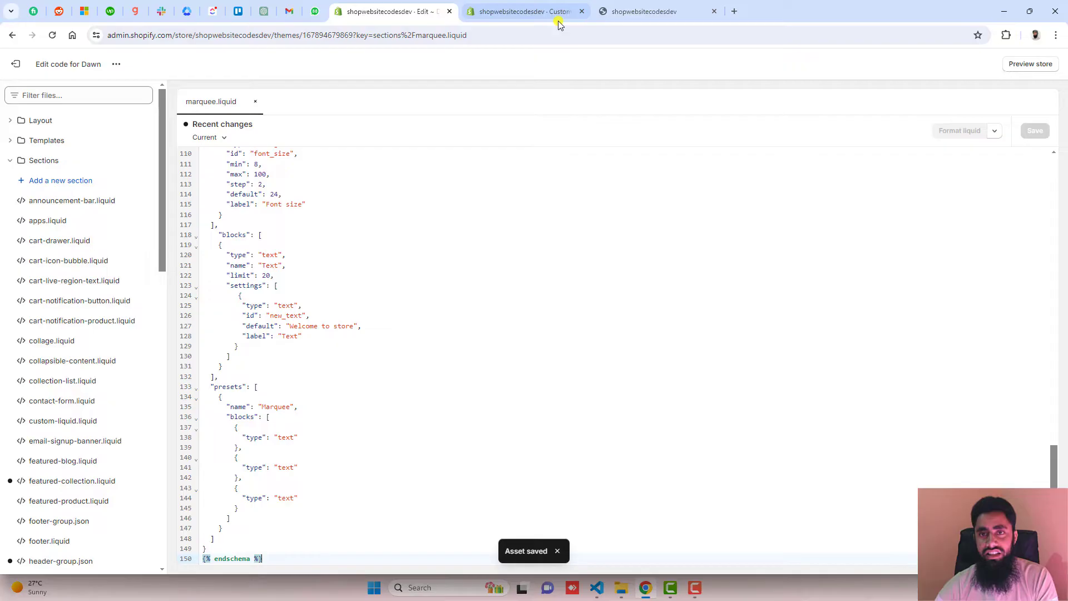
Exit the editor and reopen Dawn's homepage in Customize.
click(524, 11)
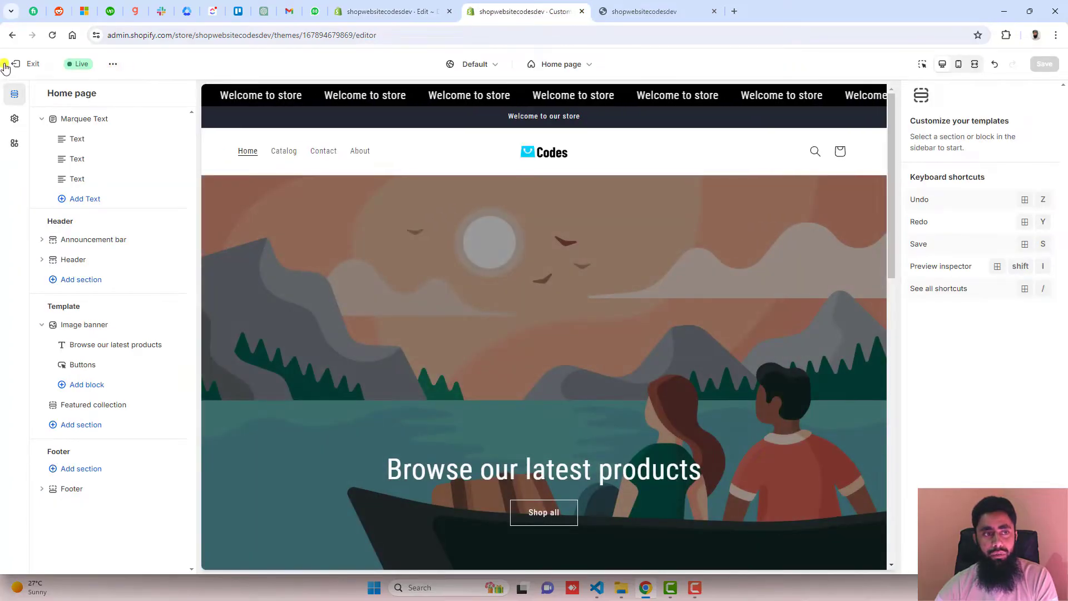
click(16, 63)
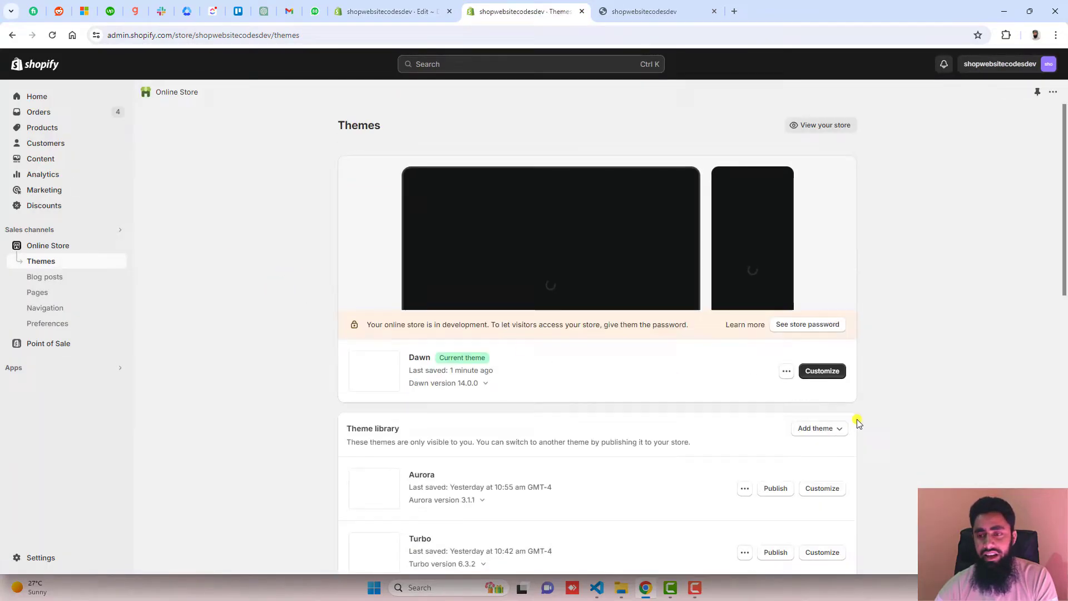
click(823, 370)
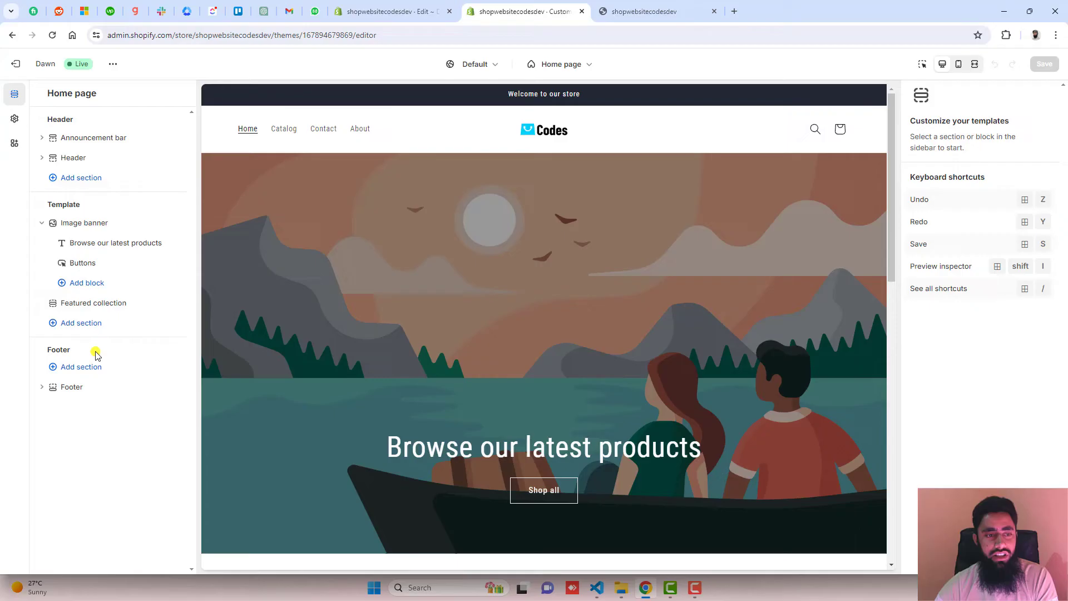
Add a Marquee section to the template with background colour #FF0000.
click(81, 323)
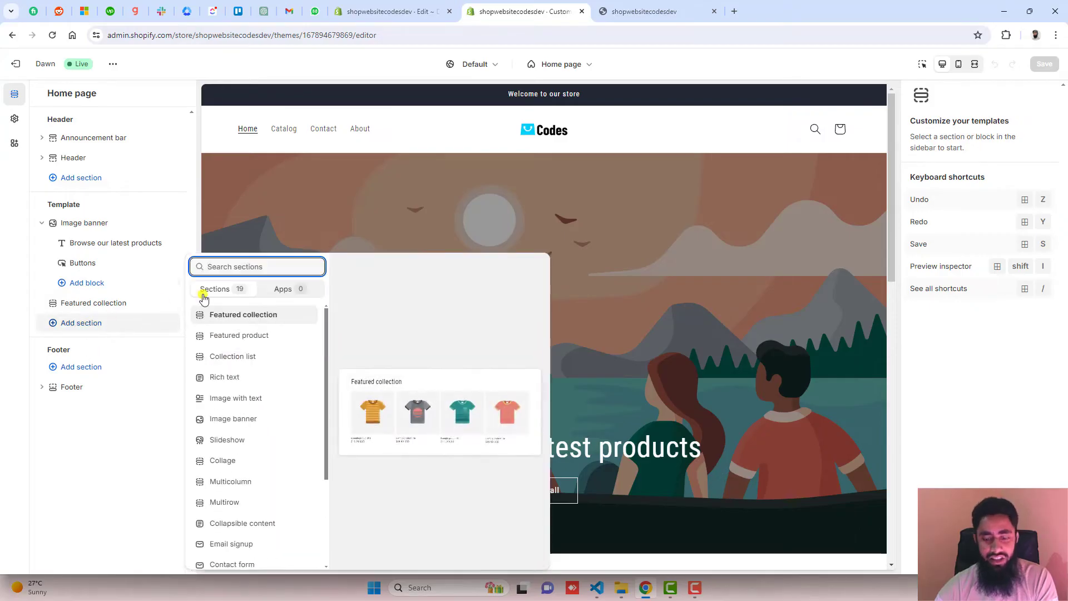
text(mar)
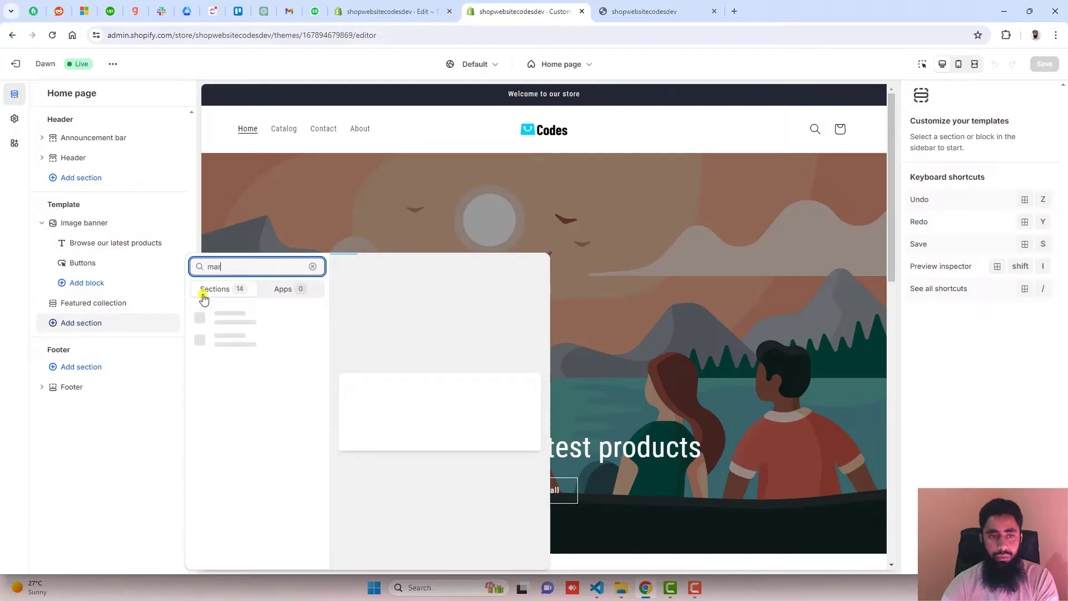
click(231, 317)
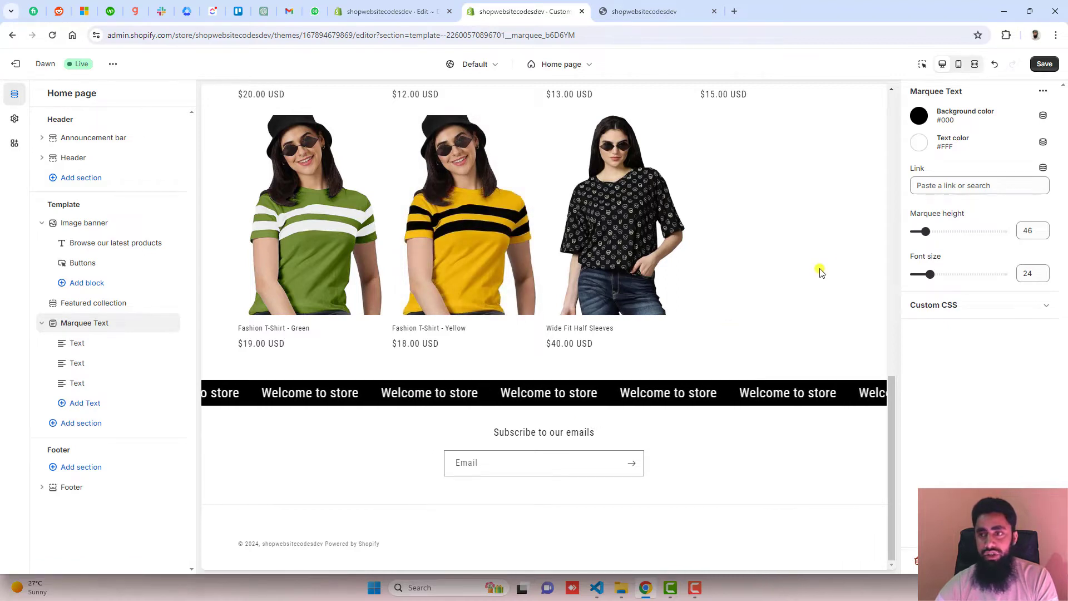
click(919, 116)
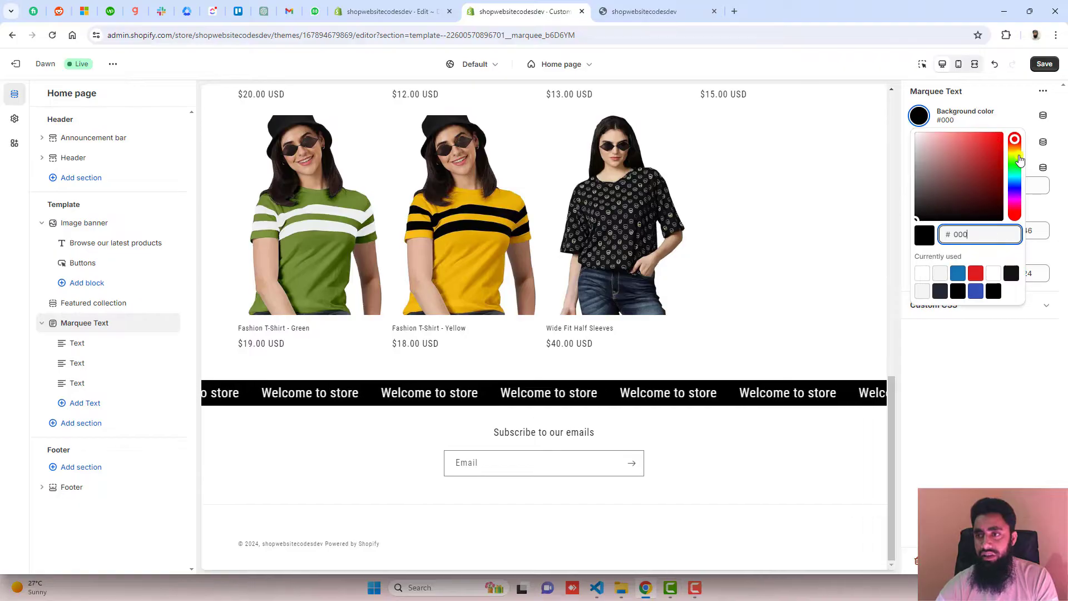
click(997, 137)
drag(997, 138, 1003, 134)
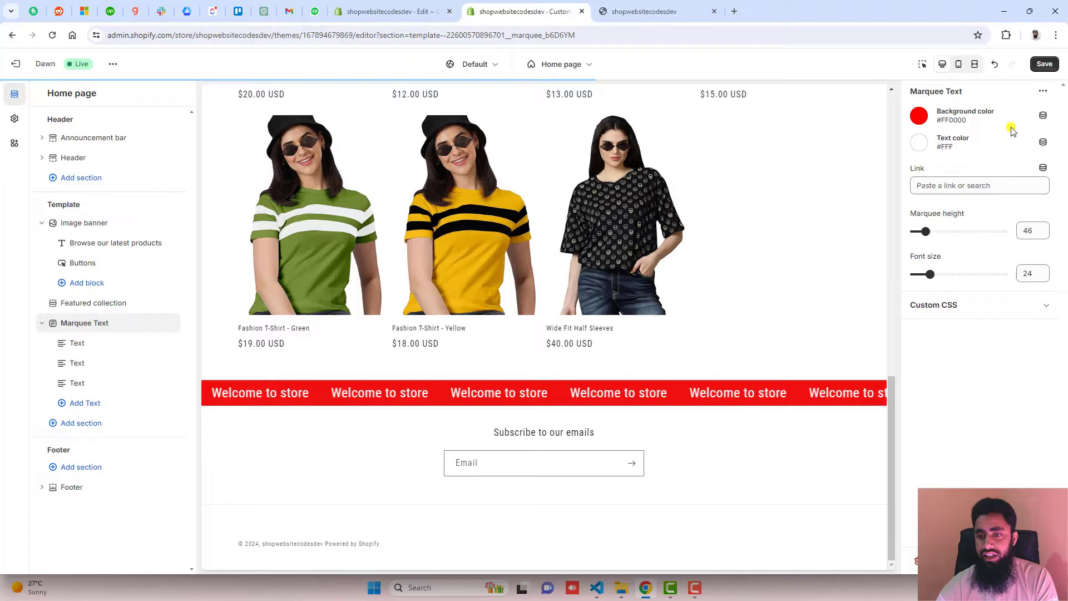
click(915, 394)
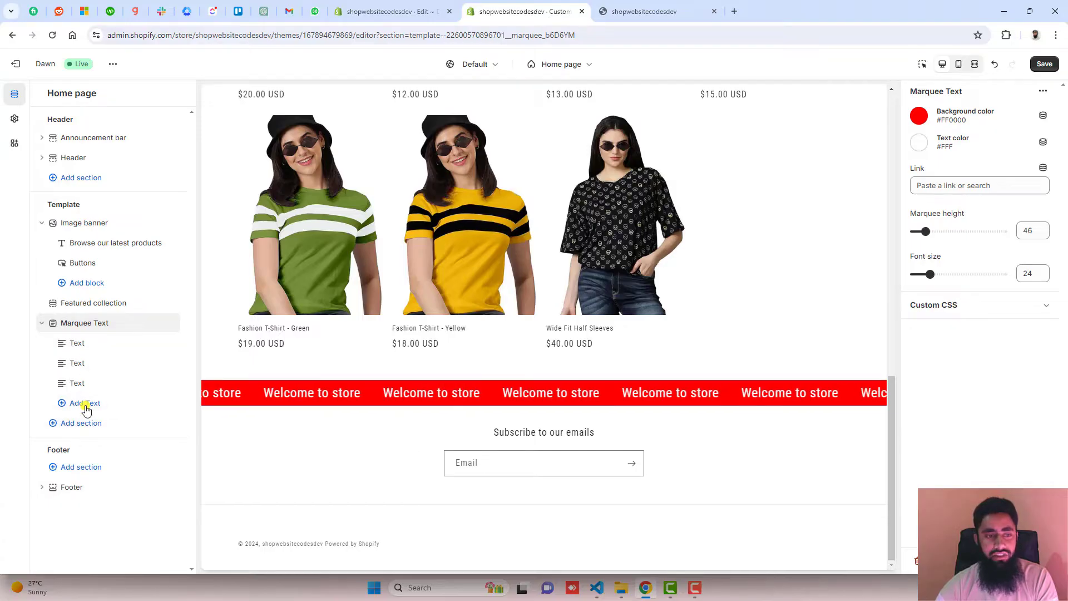
Add another Marquee section below the red Marquee Text.
click(81, 423)
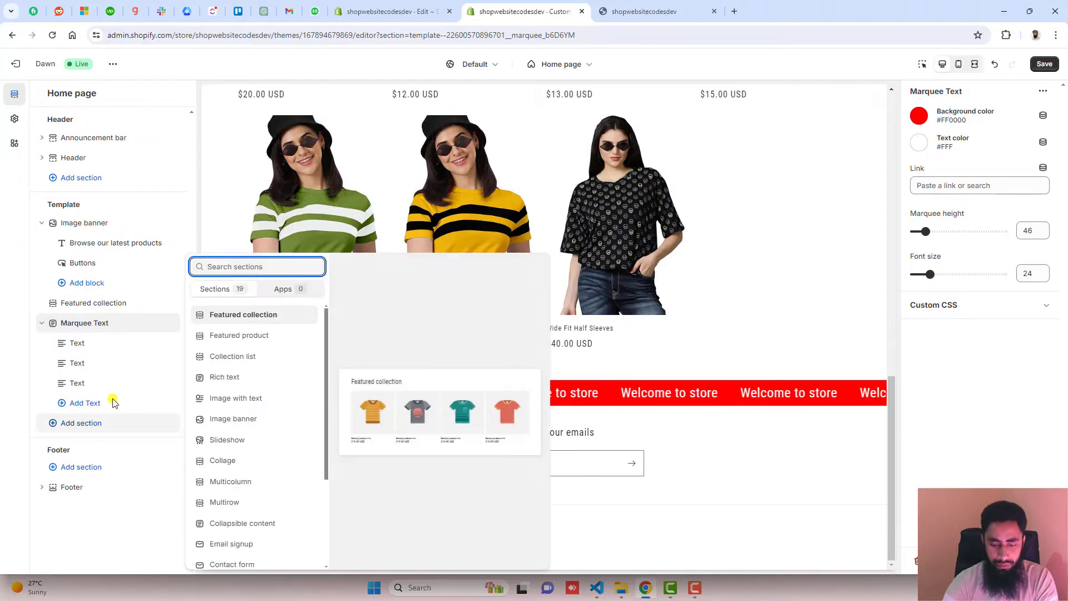
text(mar)
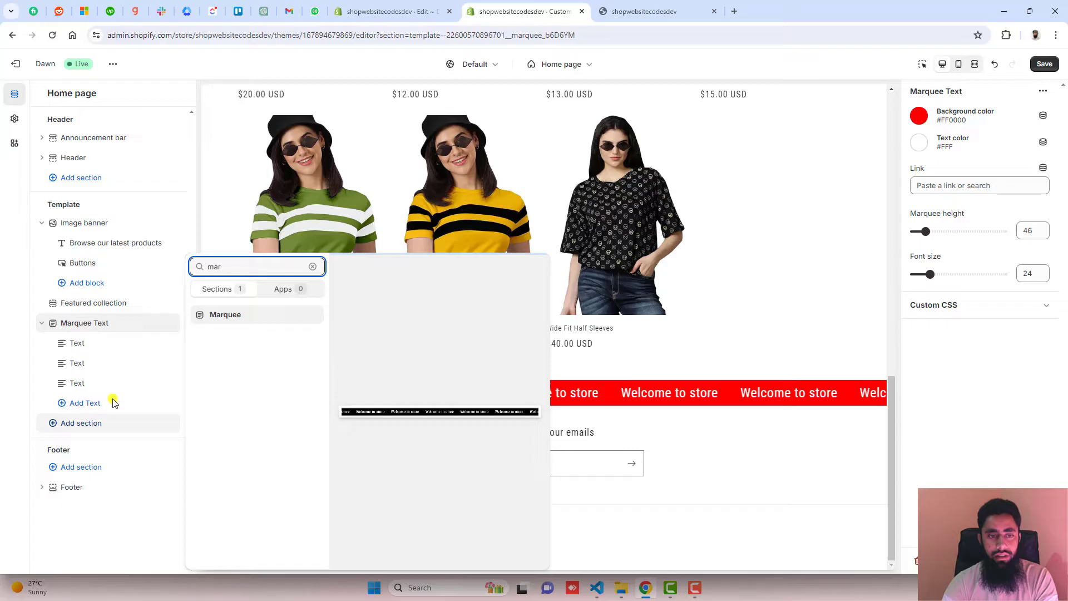
click(214, 316)
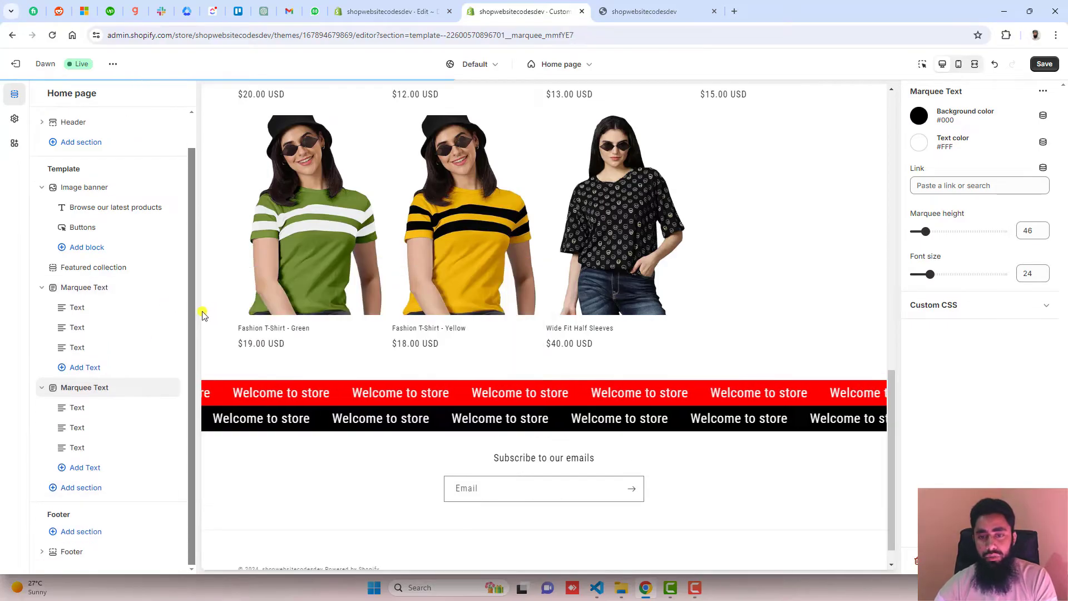
Give the second marquee background #4CFF00, text #000000, height 98 and font size 56.
click(920, 118)
click(1014, 164)
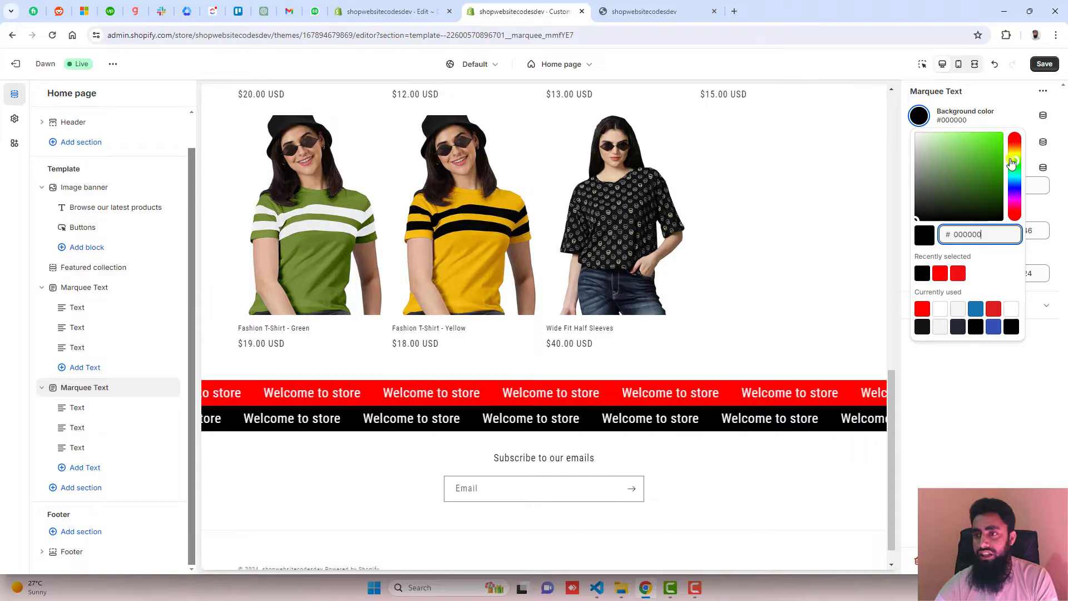
click(1034, 107)
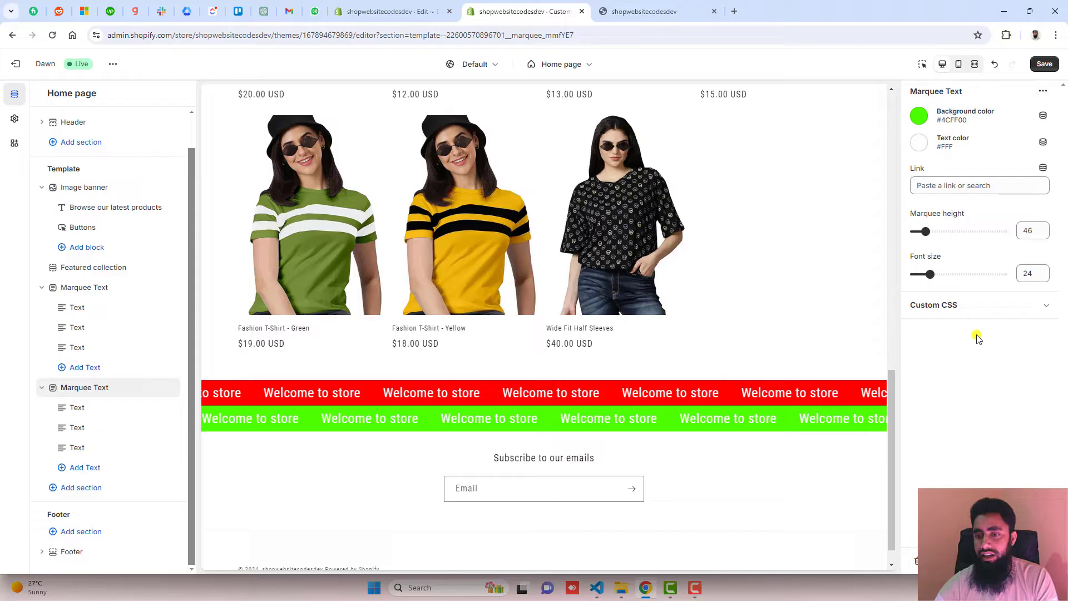
click(920, 144)
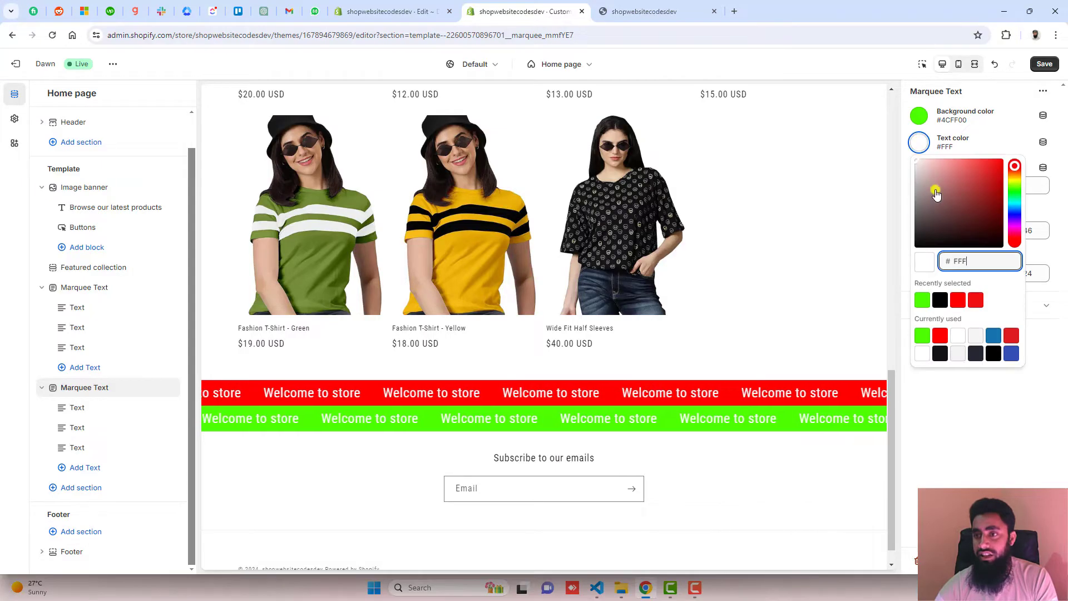
click(901, 284)
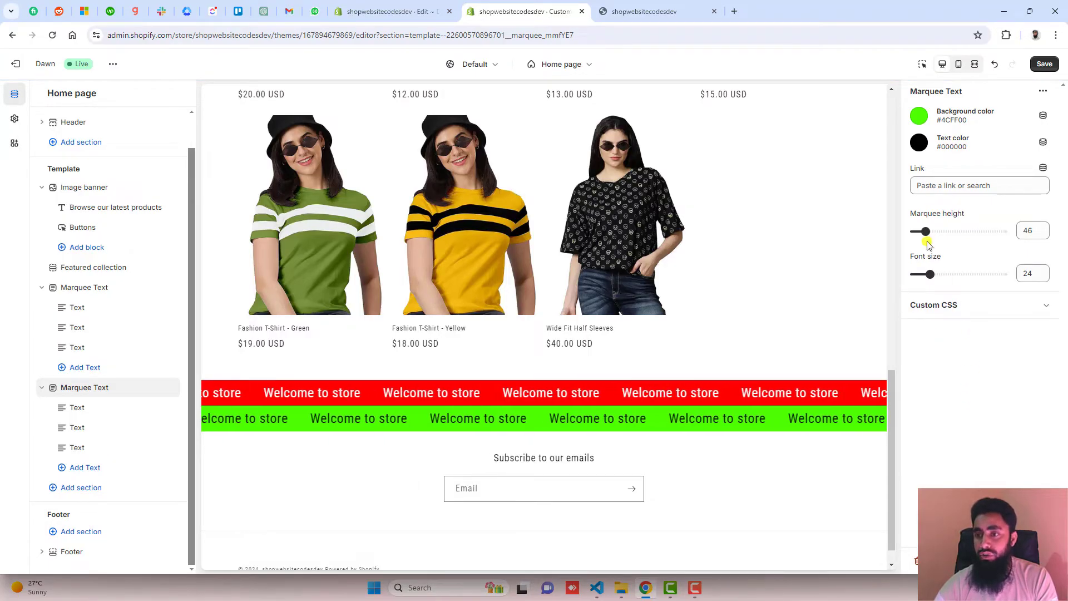
drag(952, 231, 952, 232)
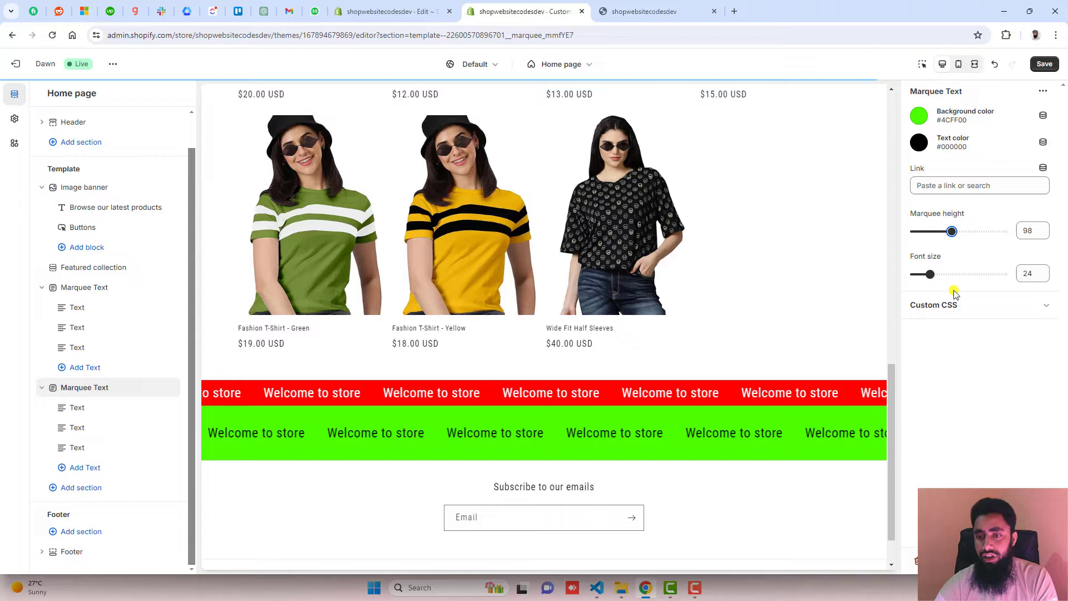
drag(930, 275, 961, 274)
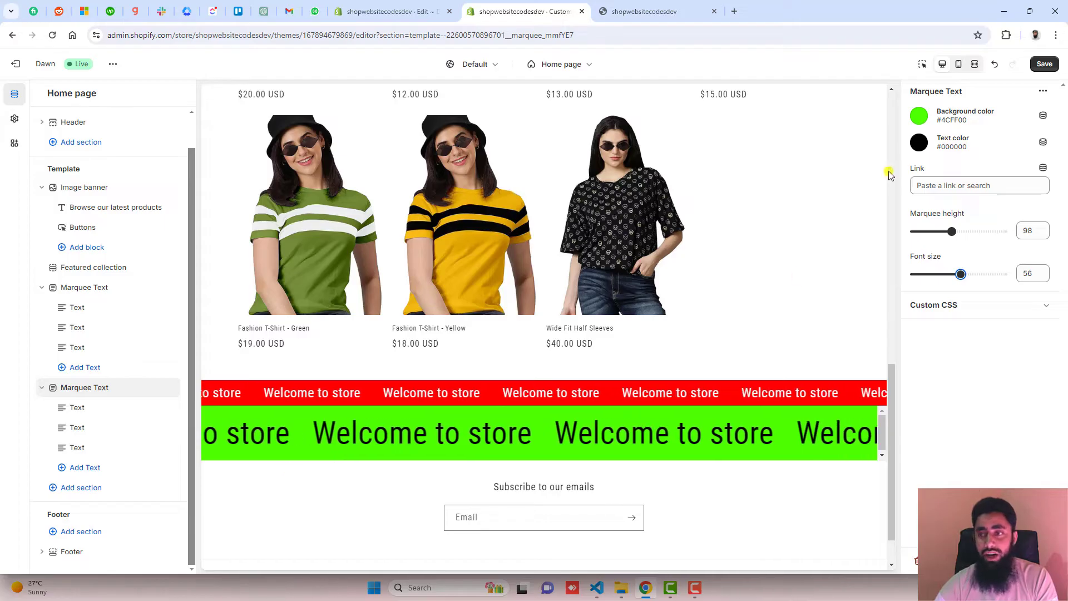
Link the green marquee to Products > All products and save the theme.
click(1044, 66)
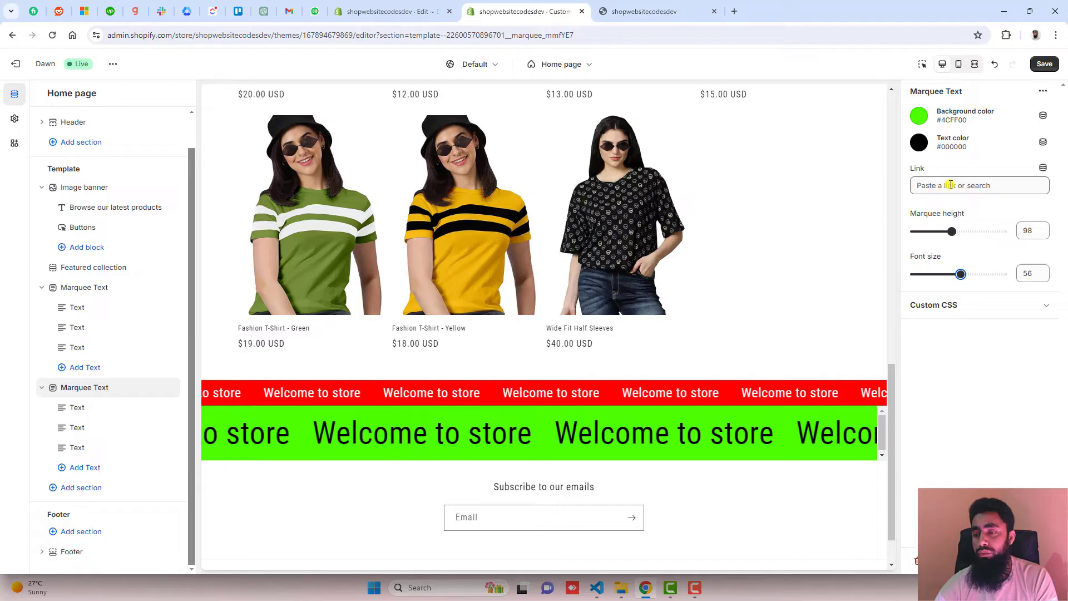
click(950, 185)
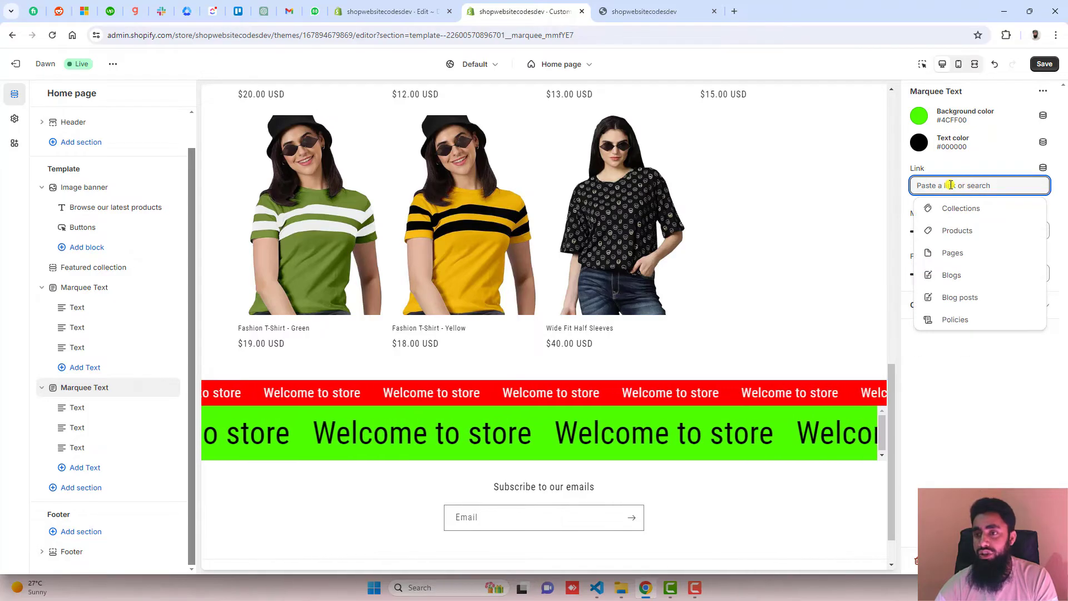
click(960, 234)
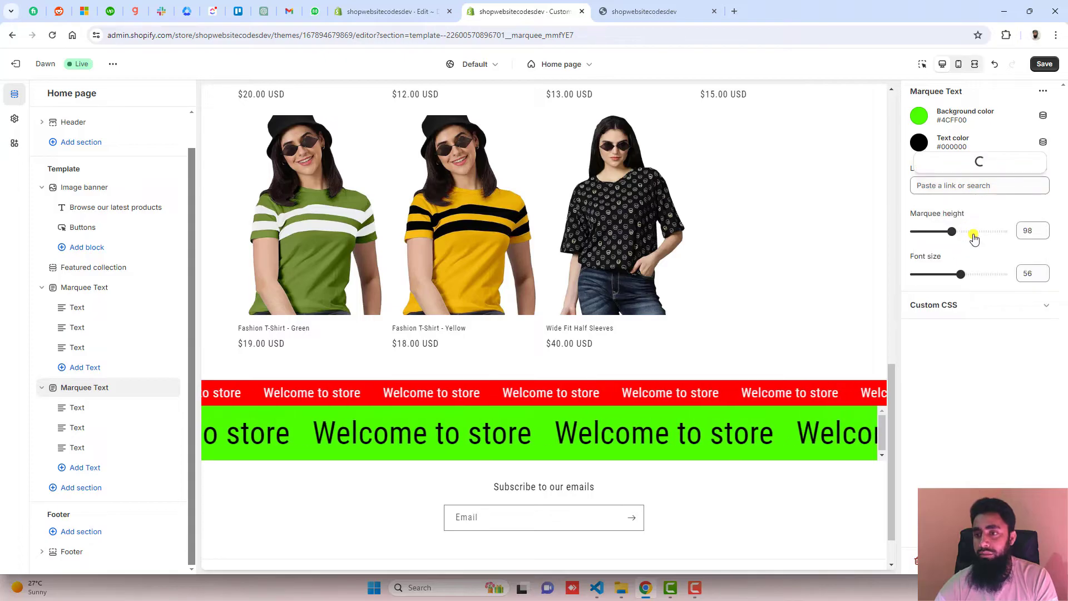
click(961, 118)
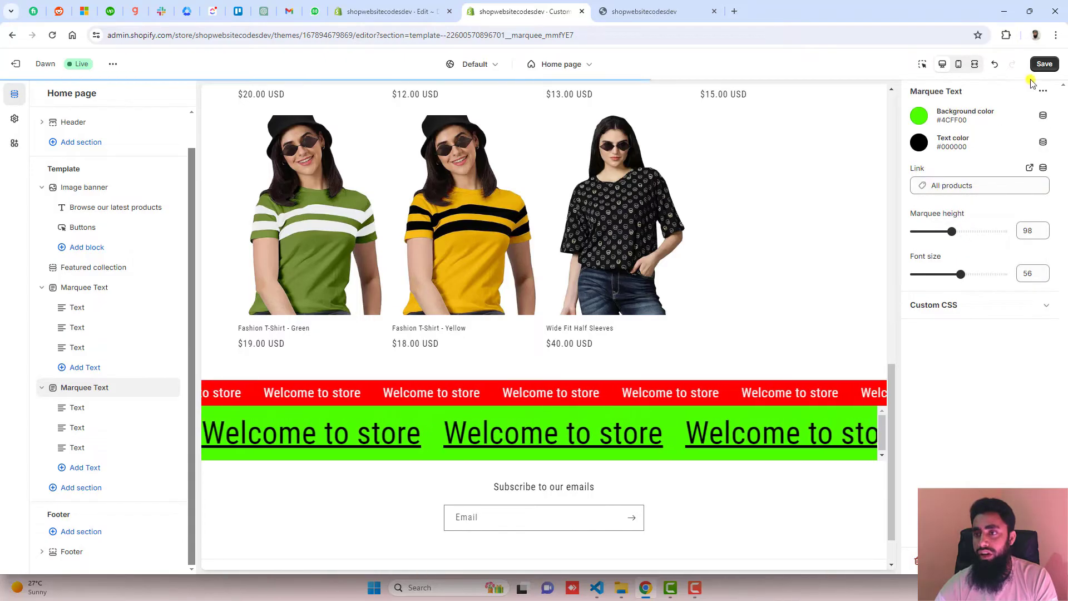
click(1044, 64)
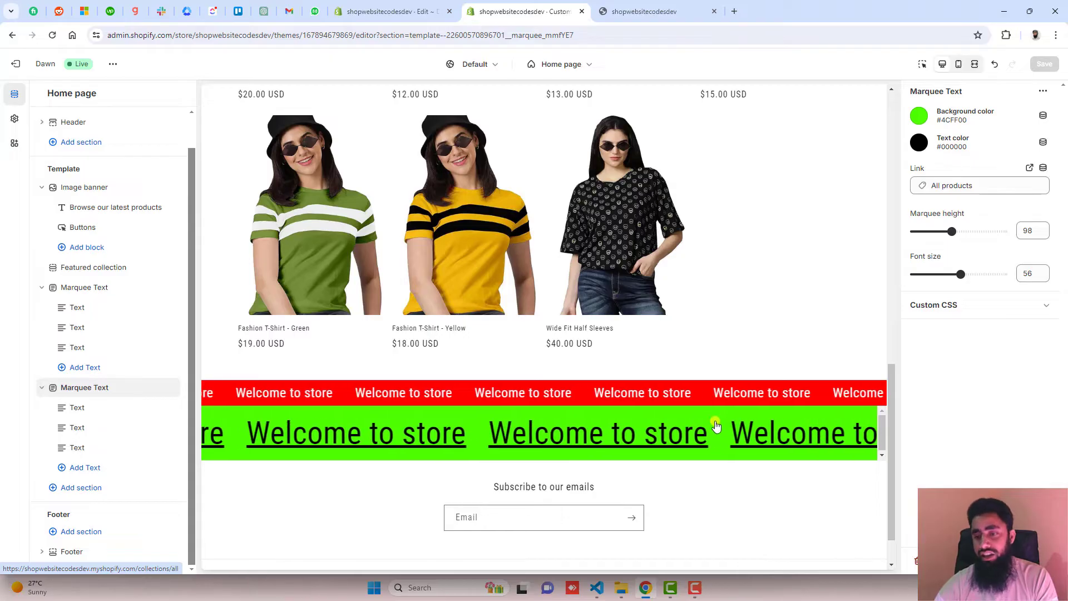
Confirm the saved marquee code, then reload the customizer so the linked text loses its underline.
click(384, 10)
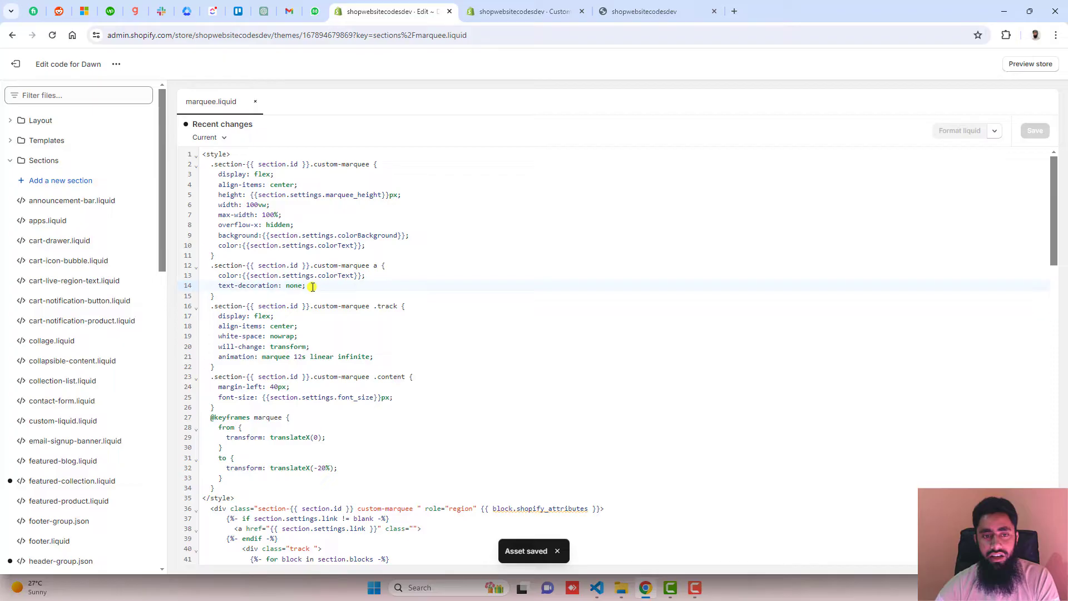
click(526, 10)
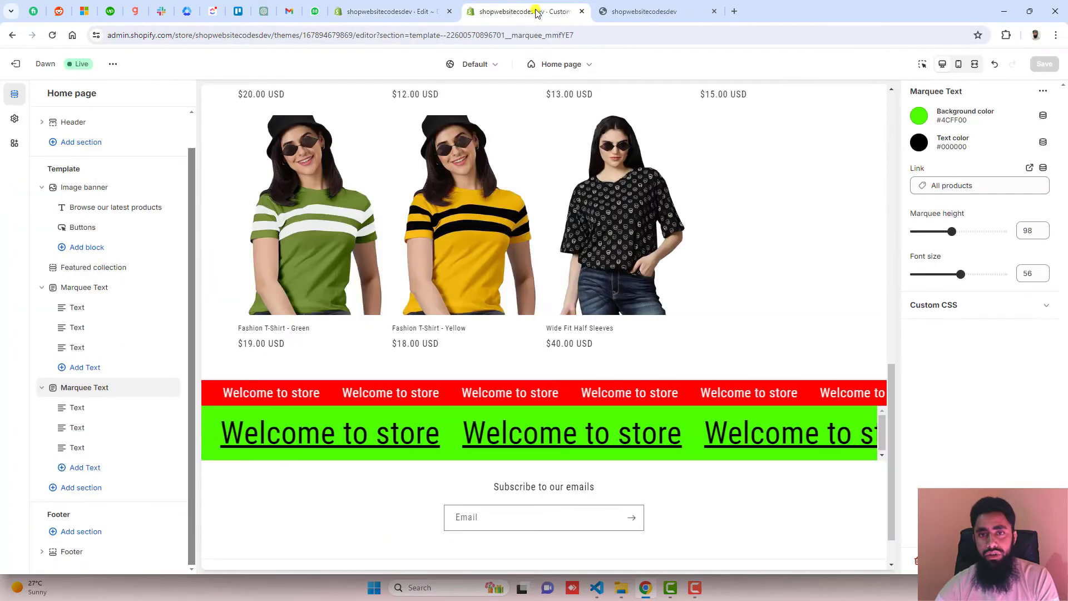
click(52, 35)
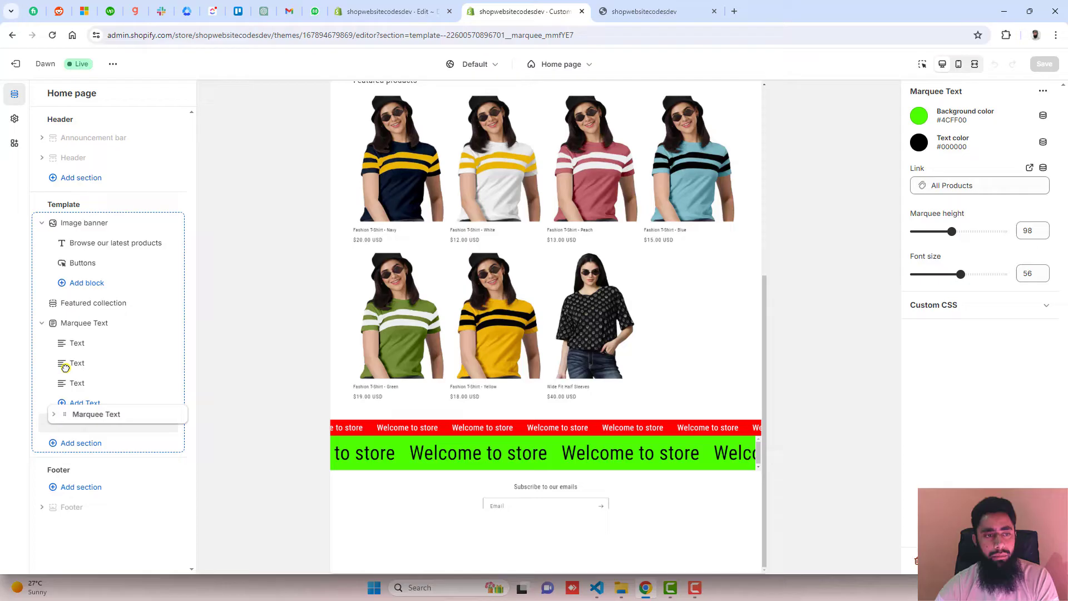
Move the green marquee section to the top of the template and return to marquee.liquid.
drag(64, 366, 68, 222)
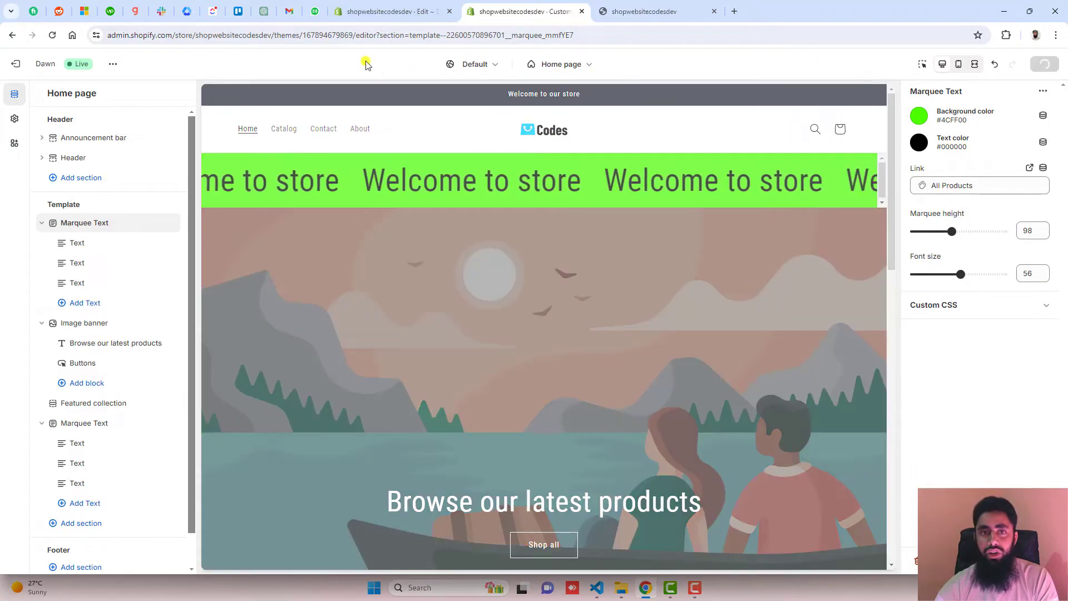
click(377, 11)
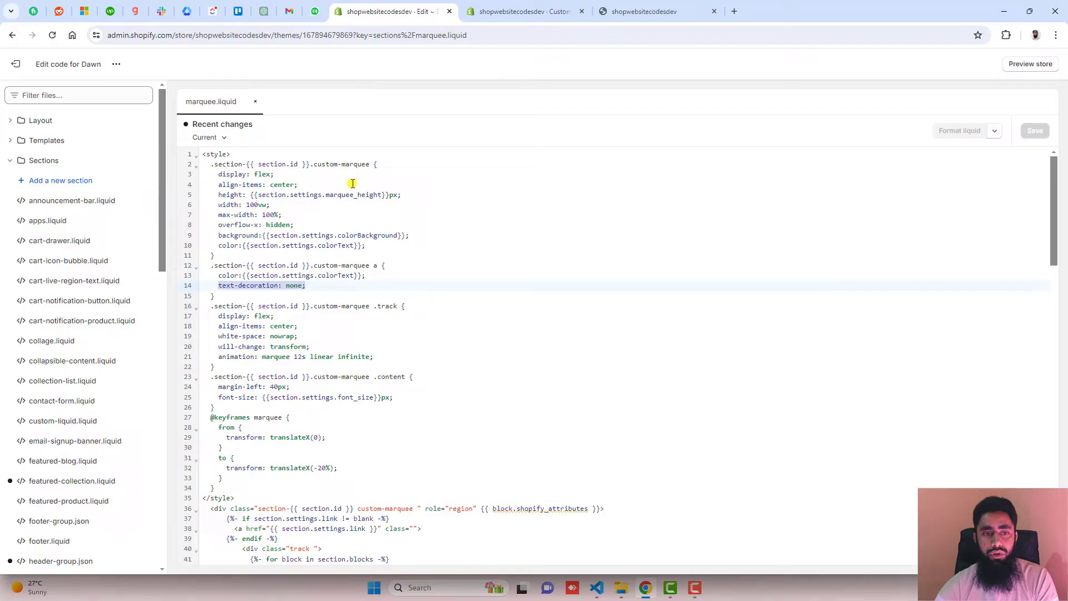
Add {% section 'marquee' %} right after <body> in Layout > theme.liquid and save it.
click(40, 120)
click(51, 180)
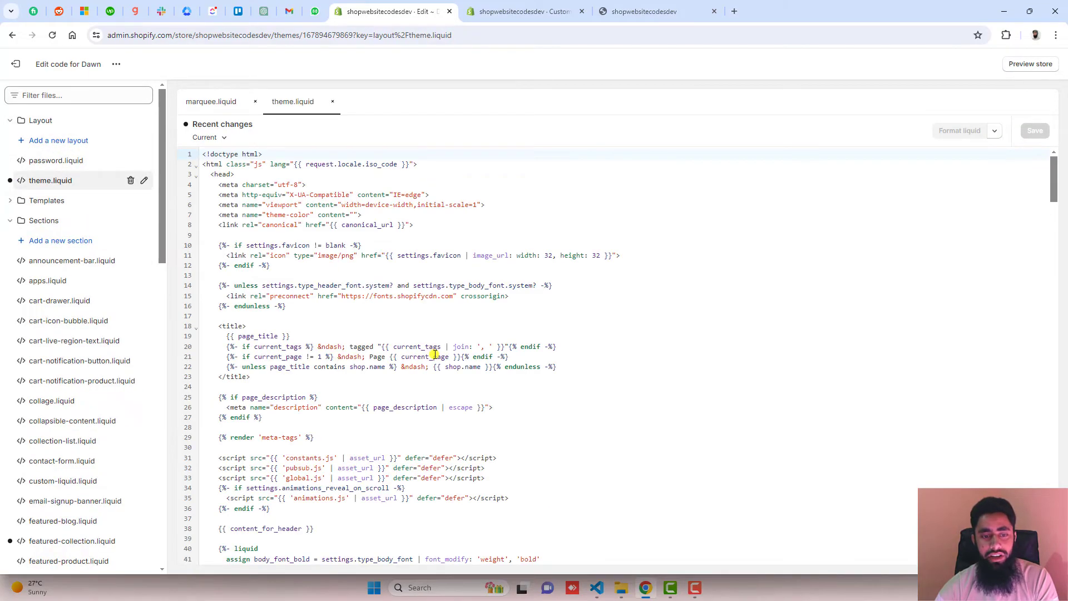
scroll(425, 355, down, 10)
scroll(425, 355, down, 10)
scroll(425, 355, down, 10)
scroll(426, 354, down, 8)
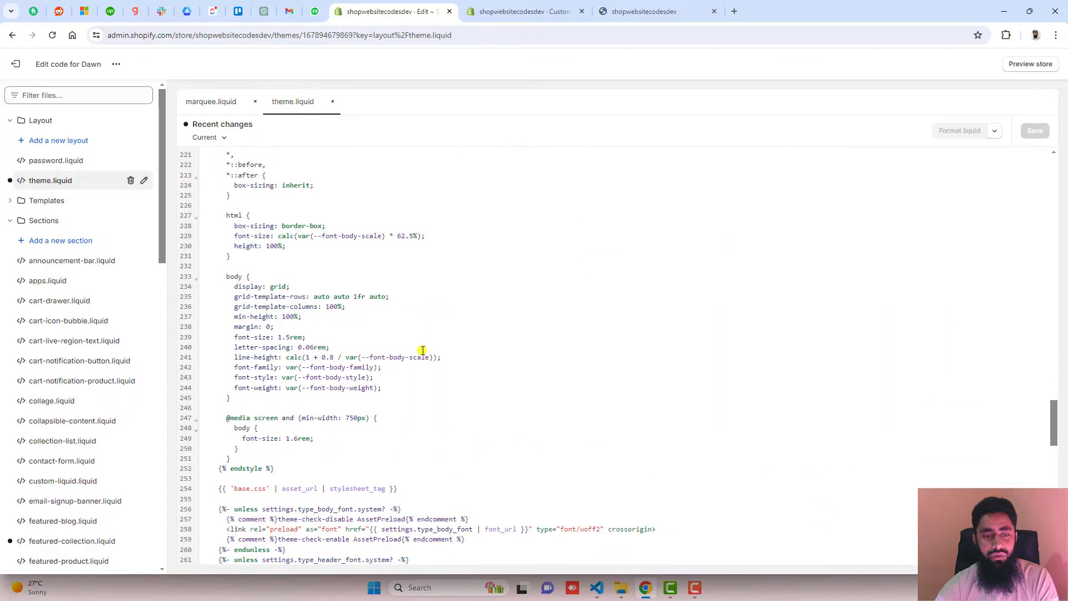
scroll(425, 355, down, 8)
scroll(425, 355, down, 6)
scroll(422, 351, down, 6)
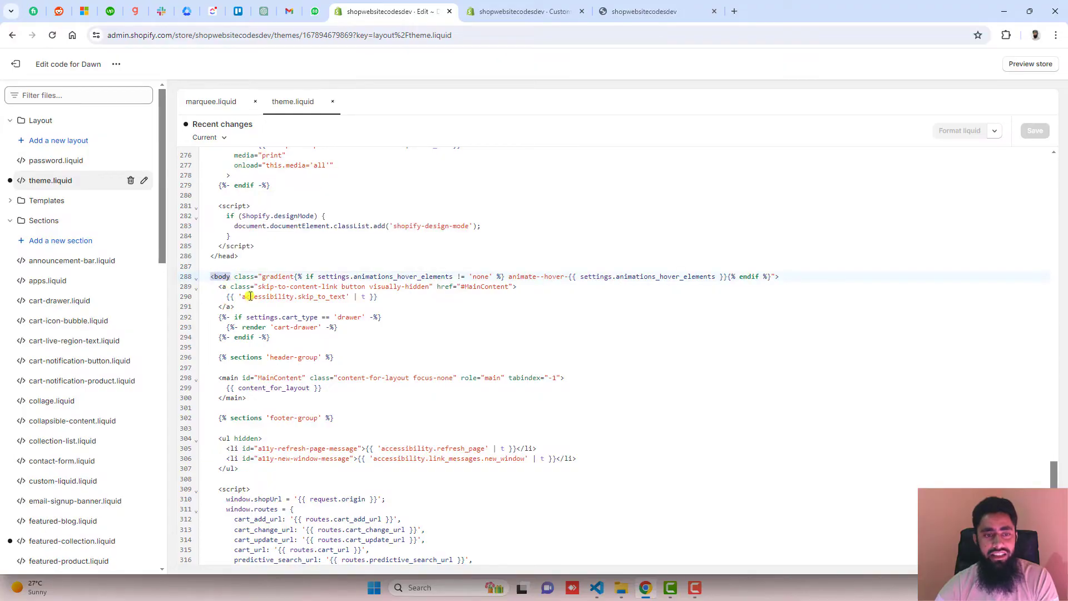
key(End)
key(Return)
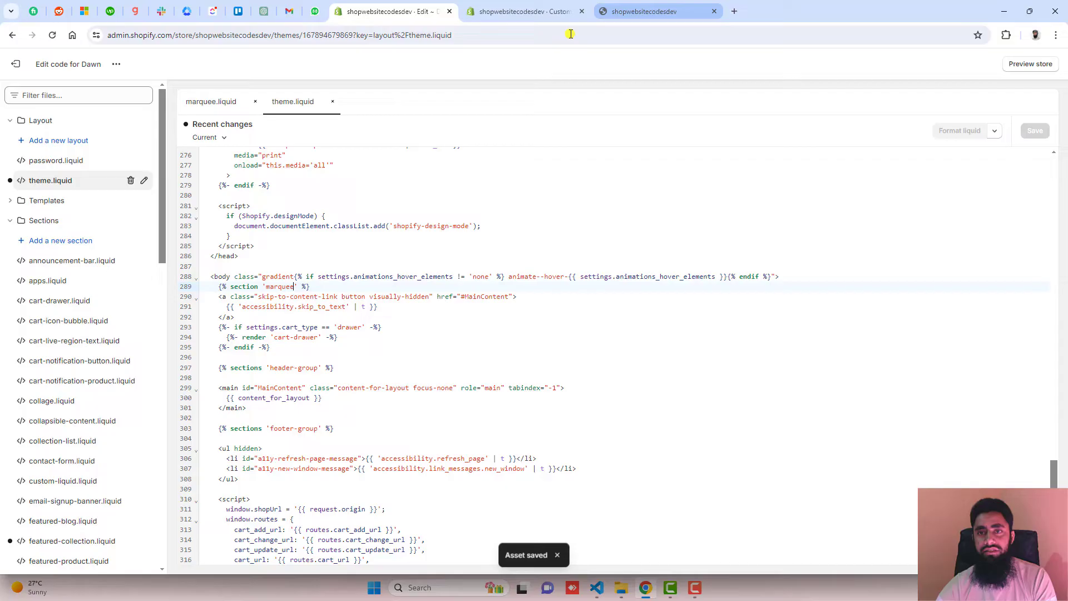
click(522, 11)
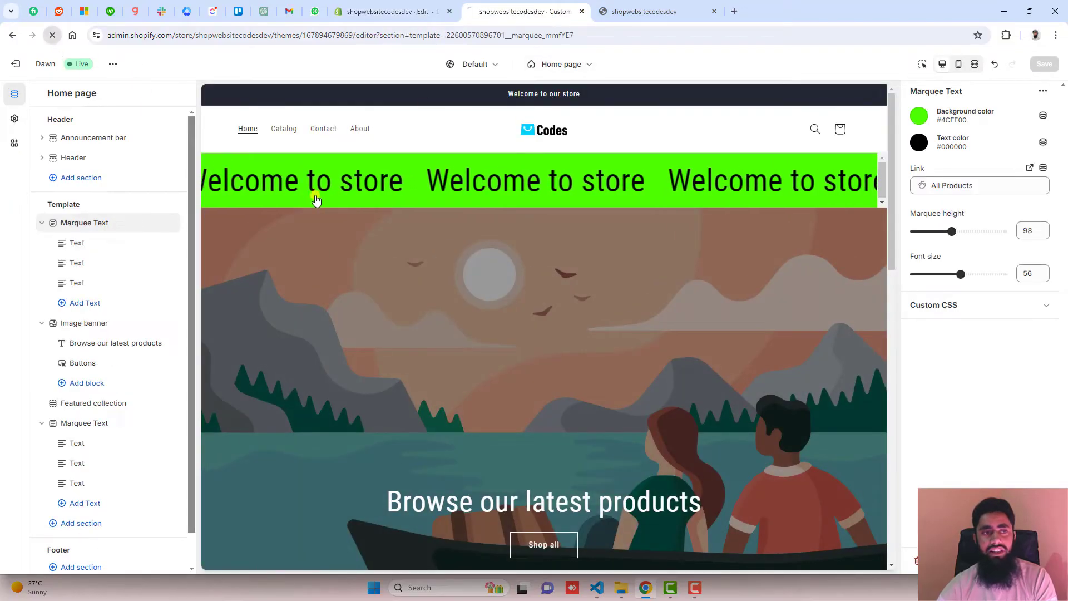
Give the top black marquee the messages Welcome to store, FREE Shipping and Discount 100%.
click(53, 35)
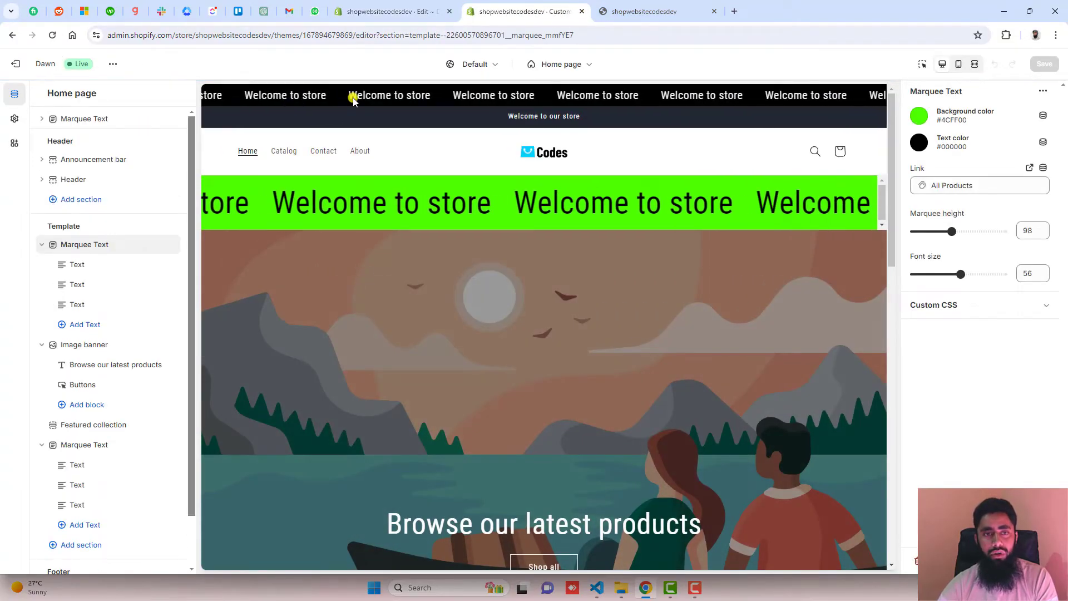
click(84, 119)
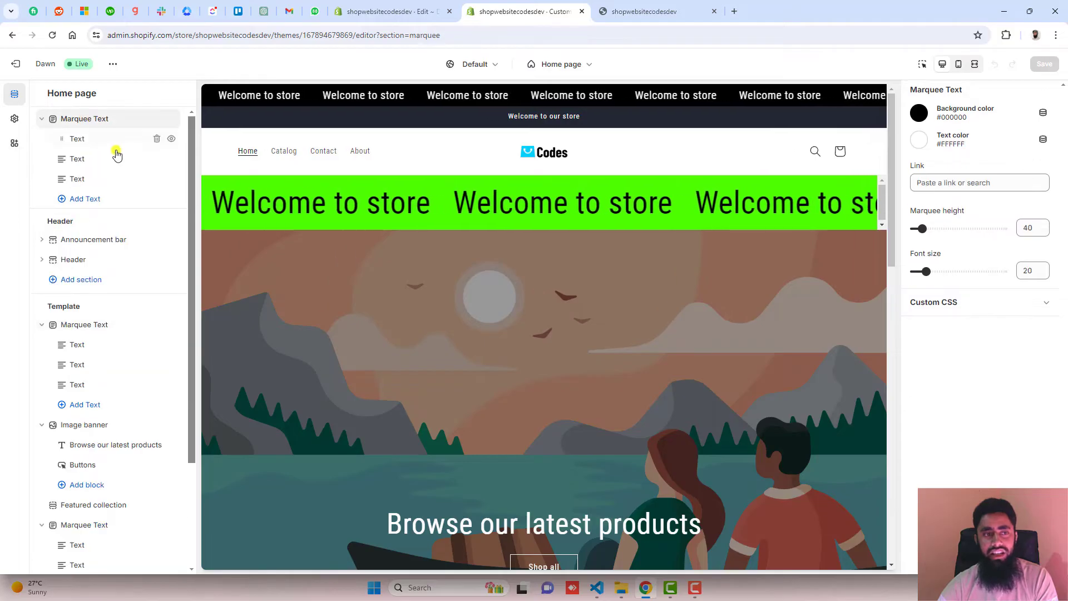
click(83, 139)
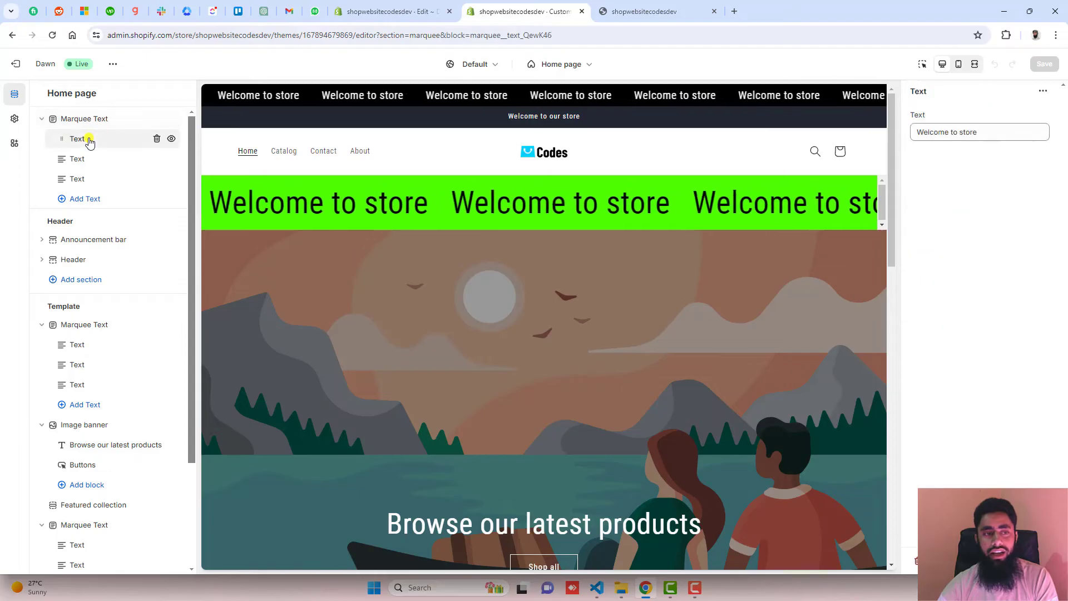
click(87, 199)
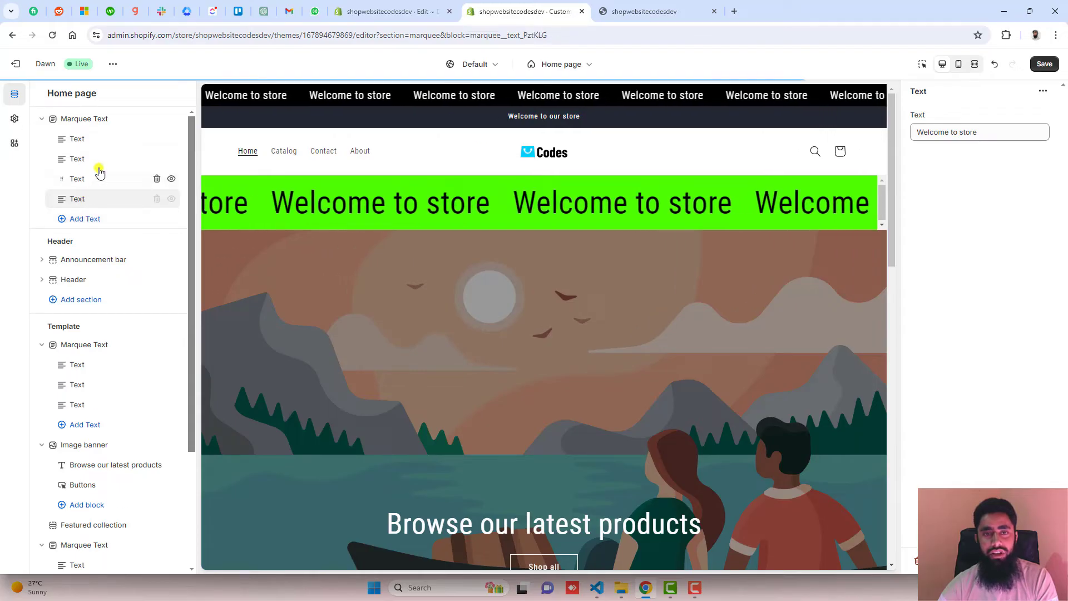
click(77, 139)
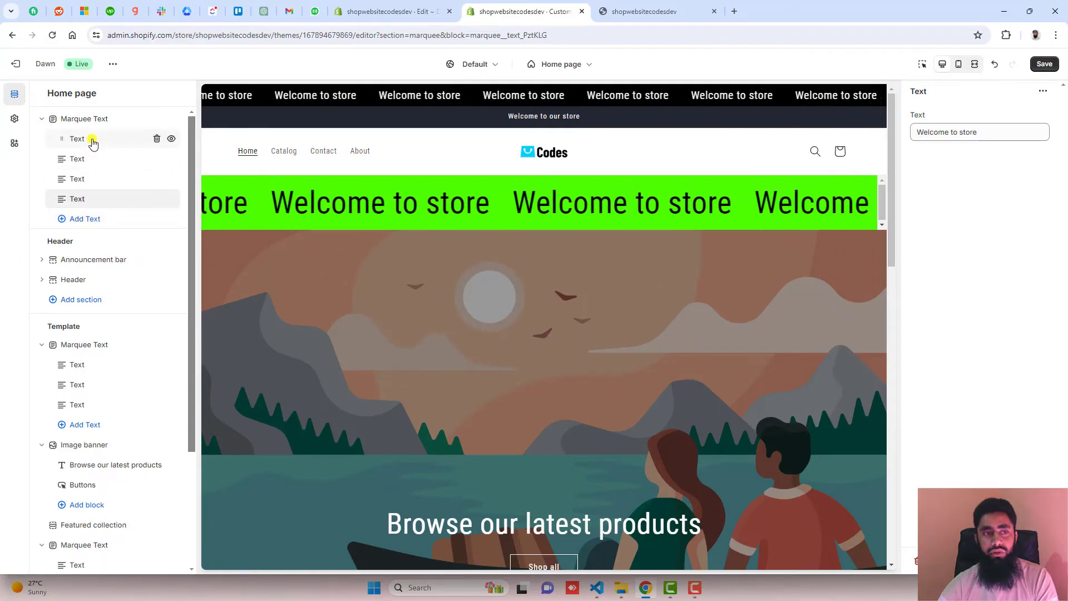
triple_click(993, 130)
text(FREE Shipping)
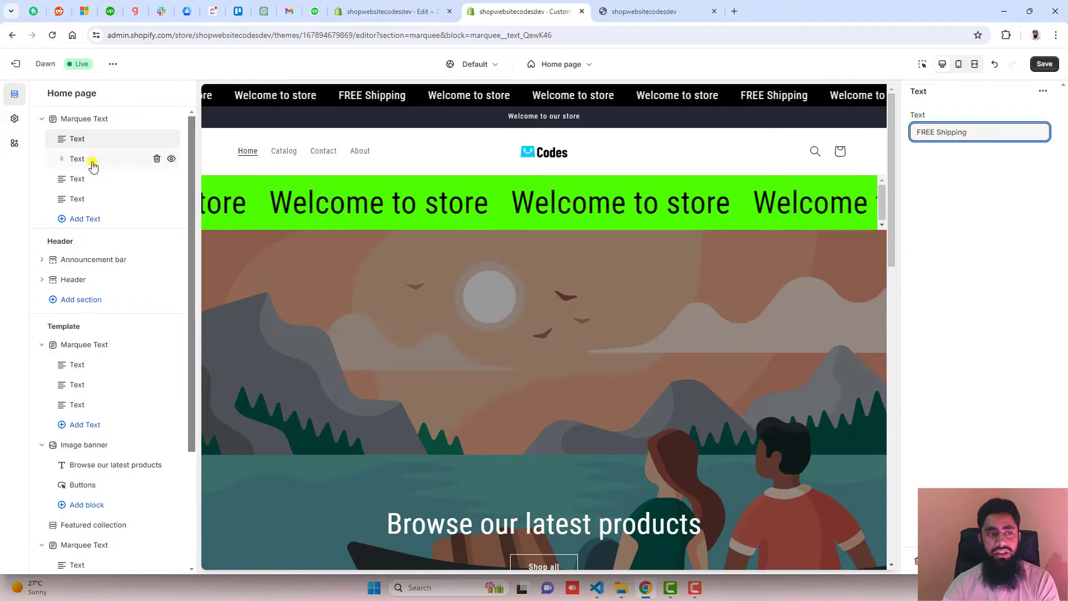
click(78, 179)
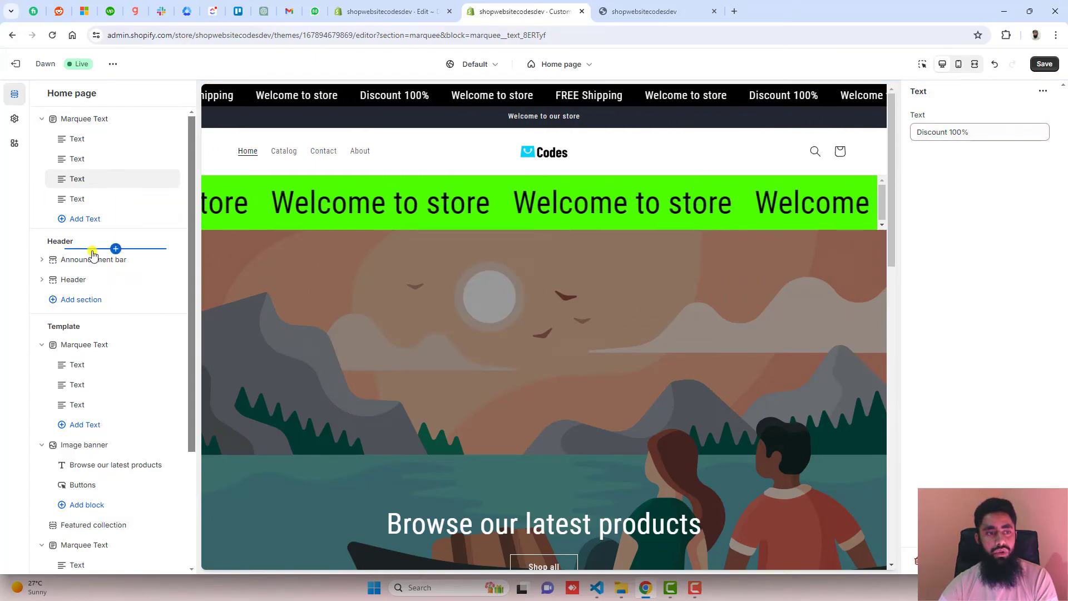
mouse_move(109, 259)
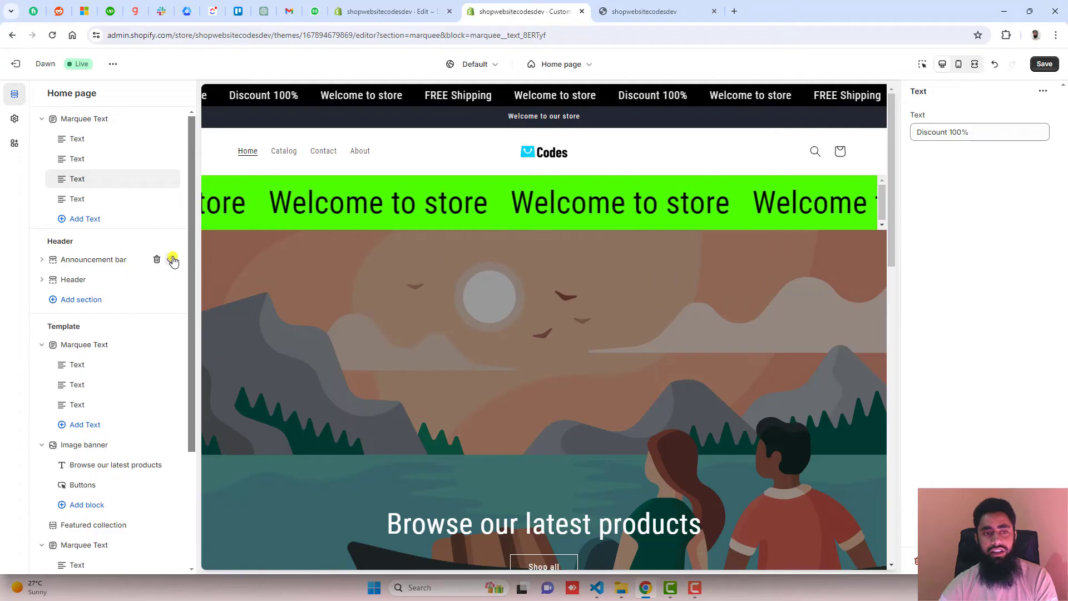
Hide the announcement bar from the homepage.
click(172, 260)
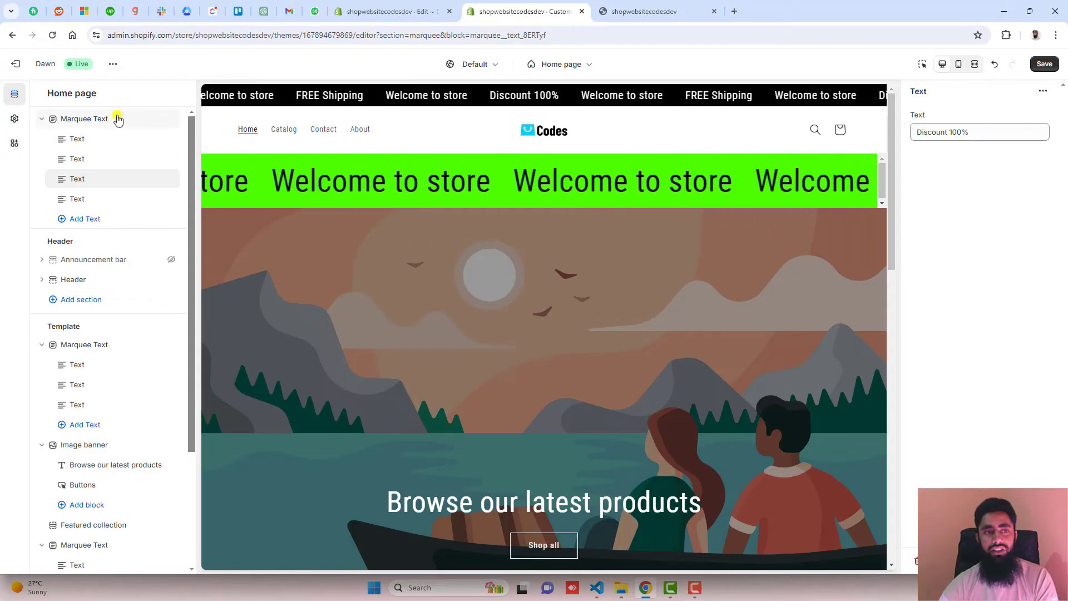
Save the homepage and reload the storefront preview to check all three marquees.
click(1041, 66)
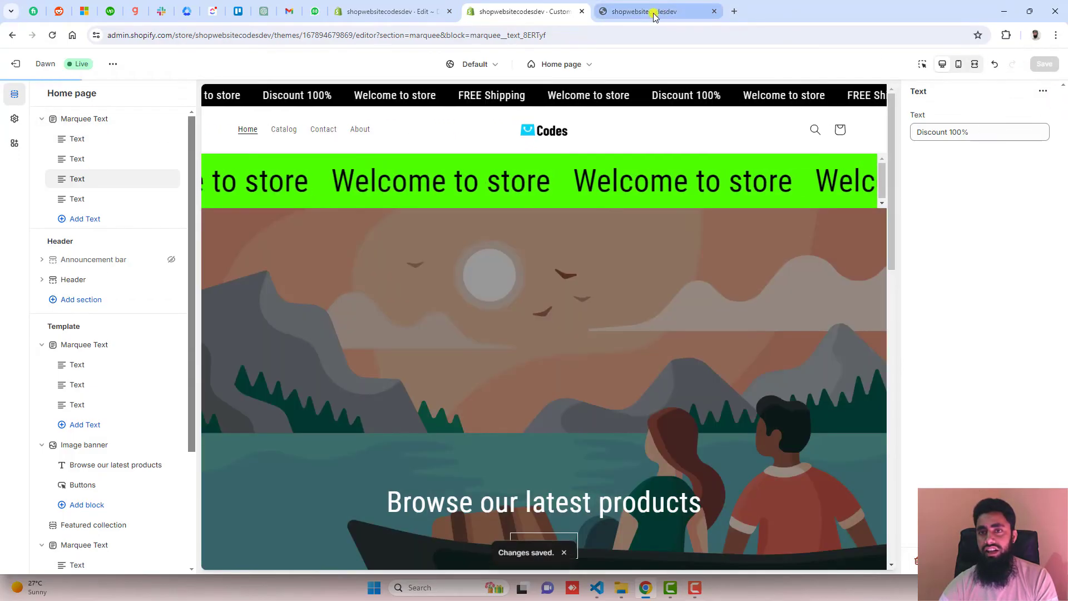
click(645, 12)
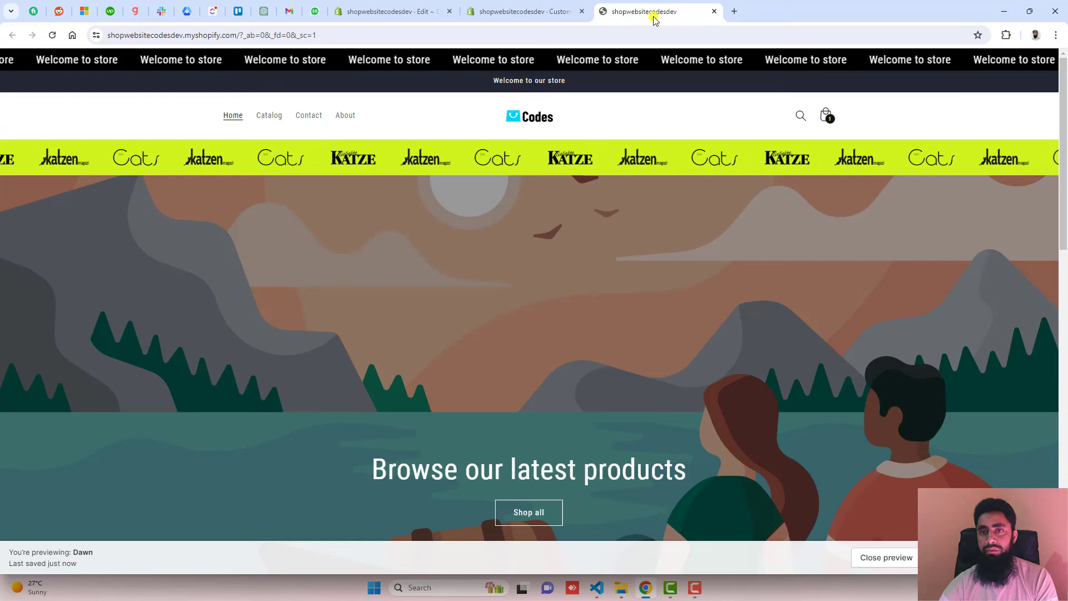
key(ctrl+r)
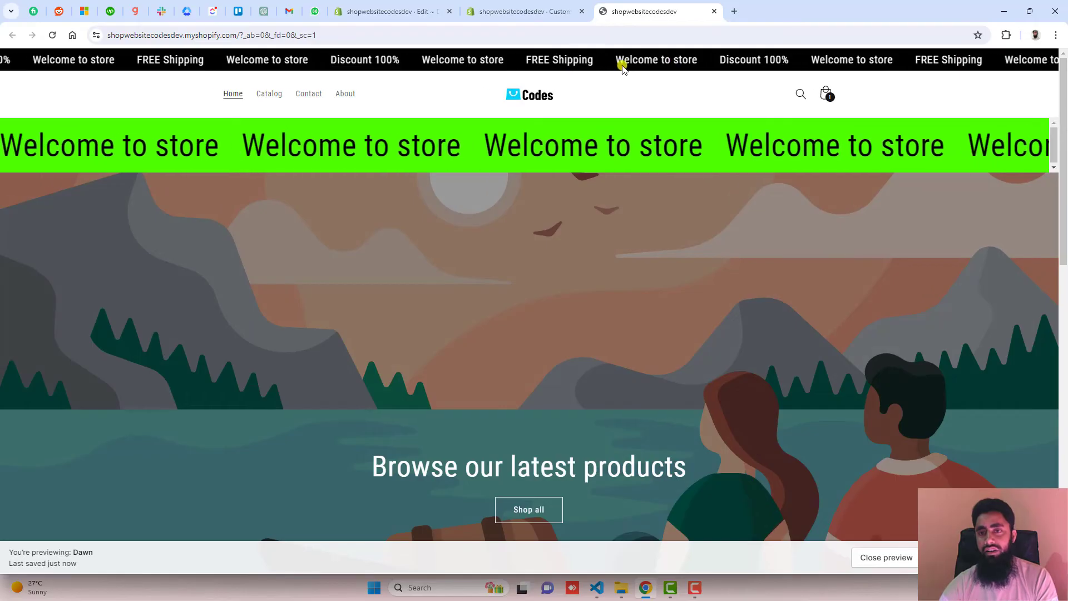
scroll(683, 203, down, 3)
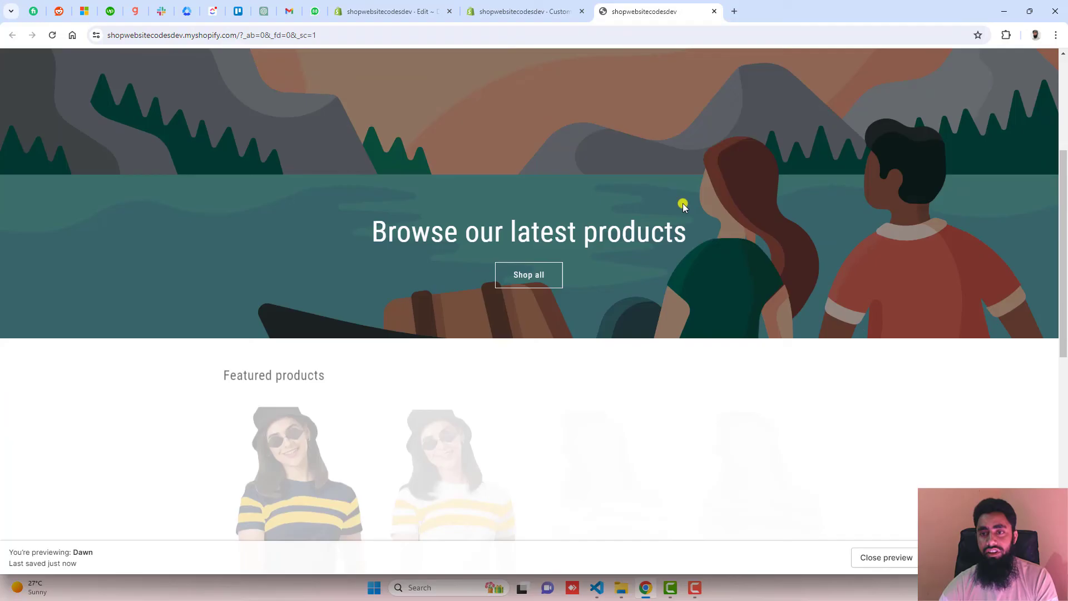
scroll(684, 203, down, 5)
scroll(682, 203, down, 3)
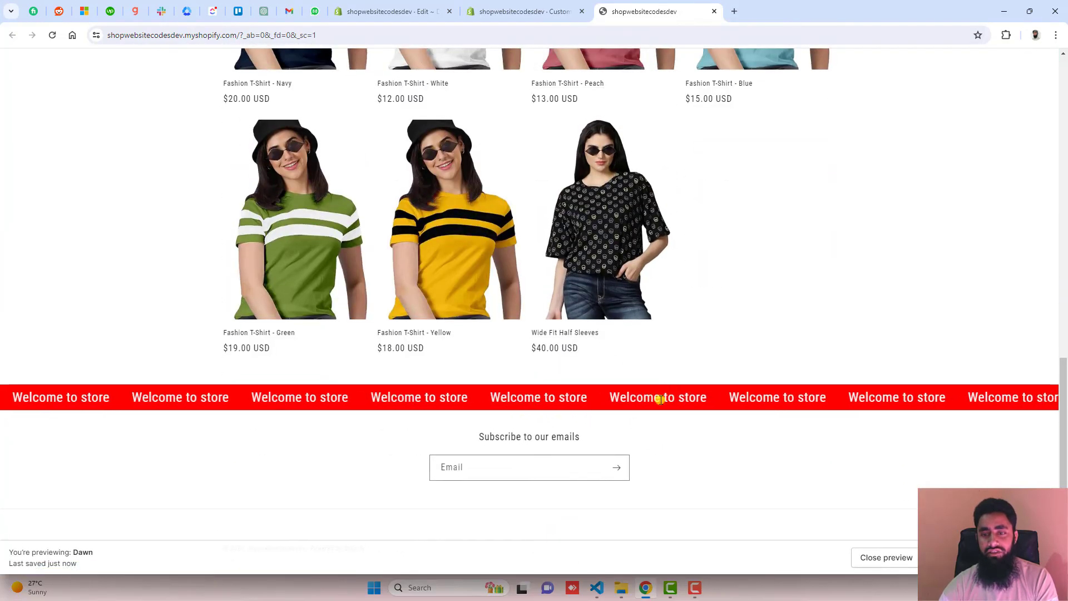
scroll(744, 344, up, 1)
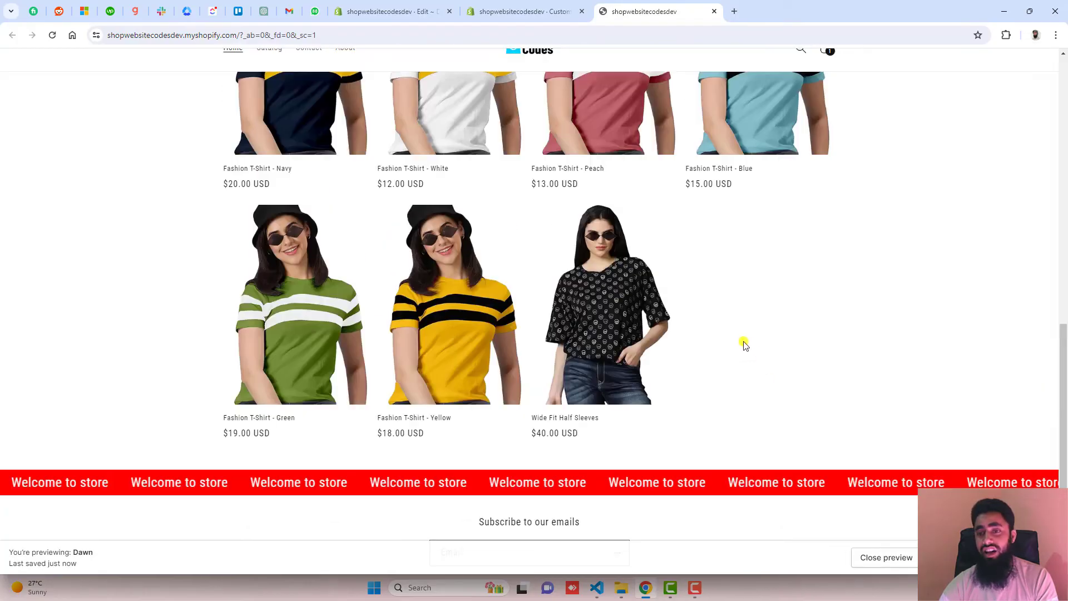
scroll(744, 343, up, 8)
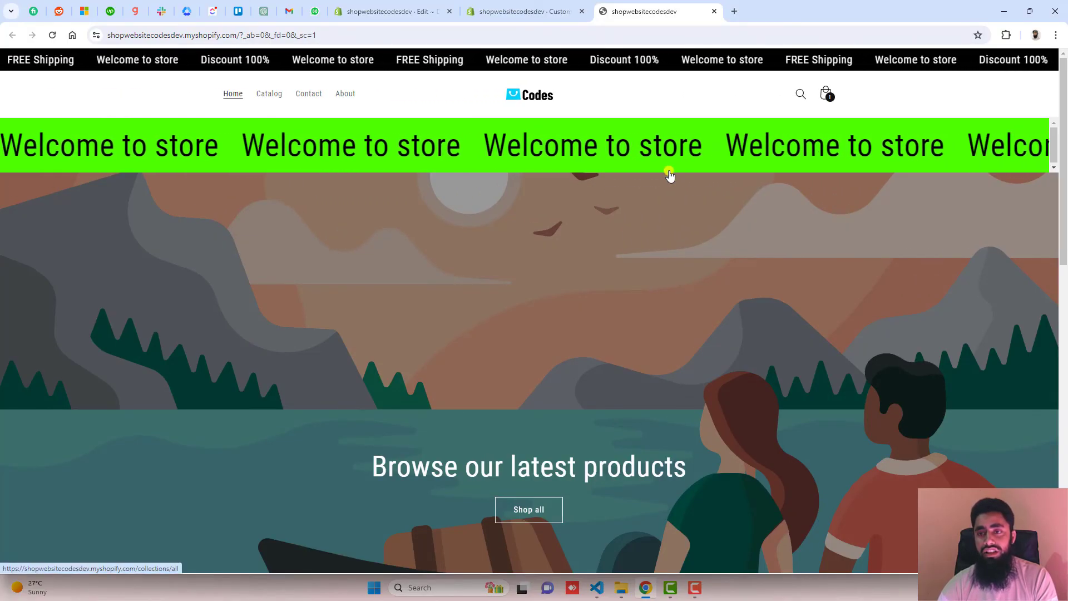
click(393, 11)
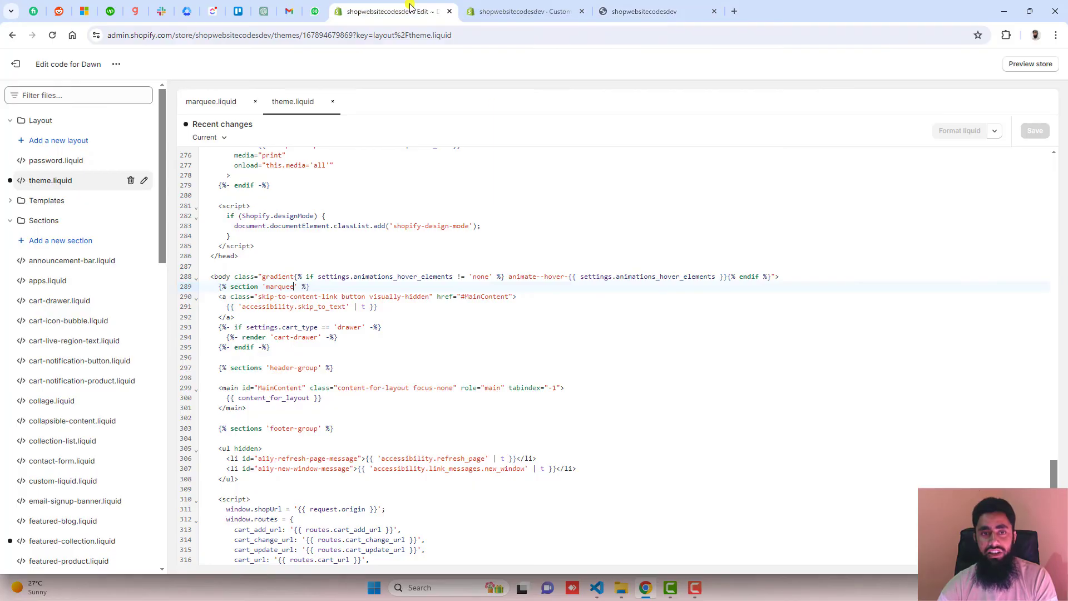
click(210, 101)
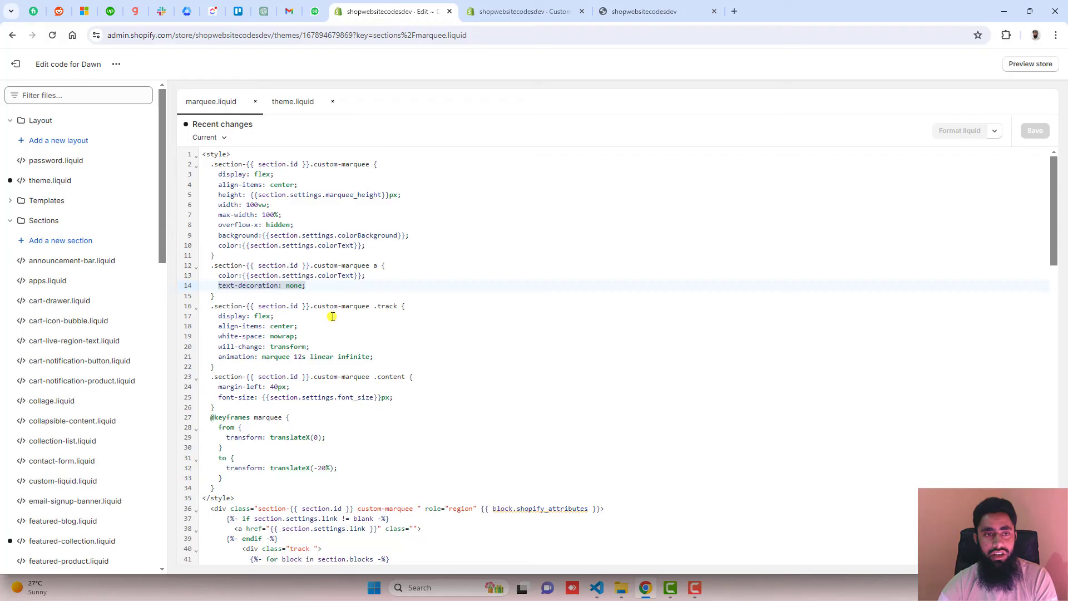
double_click(299, 356)
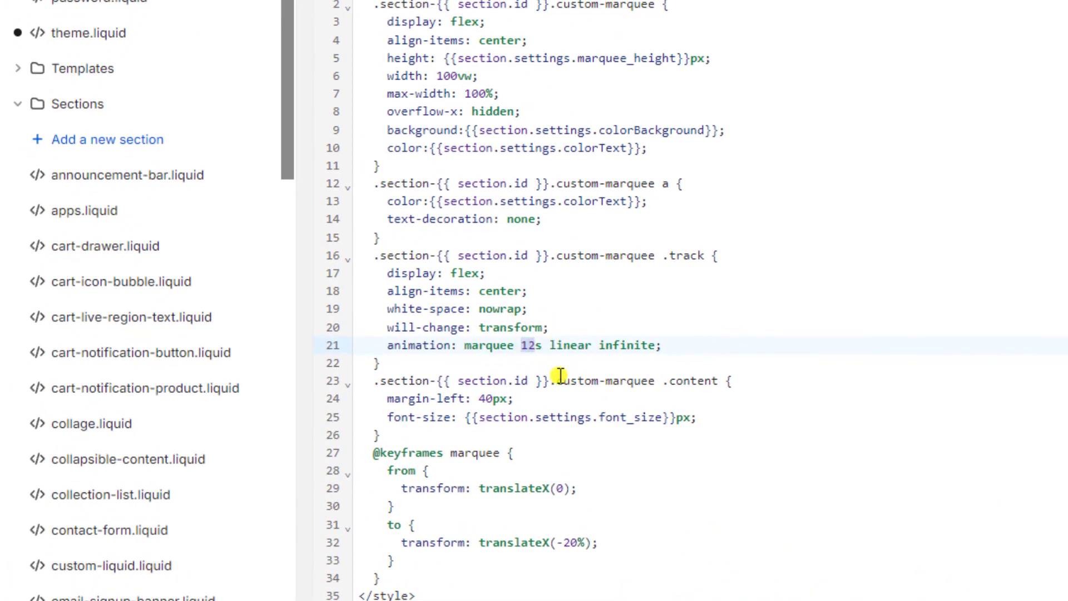
click(637, 22)
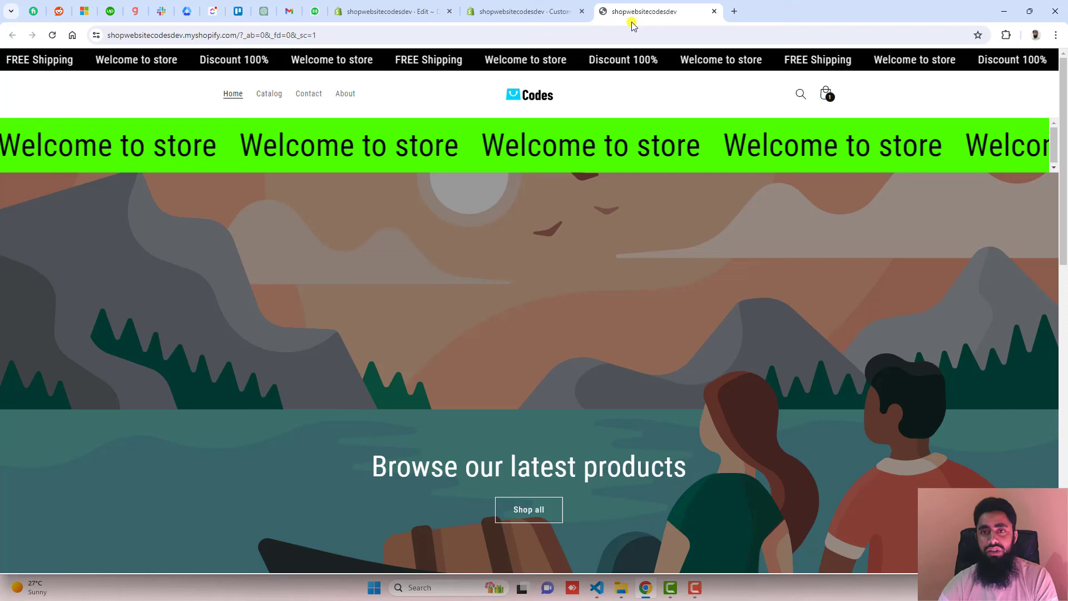